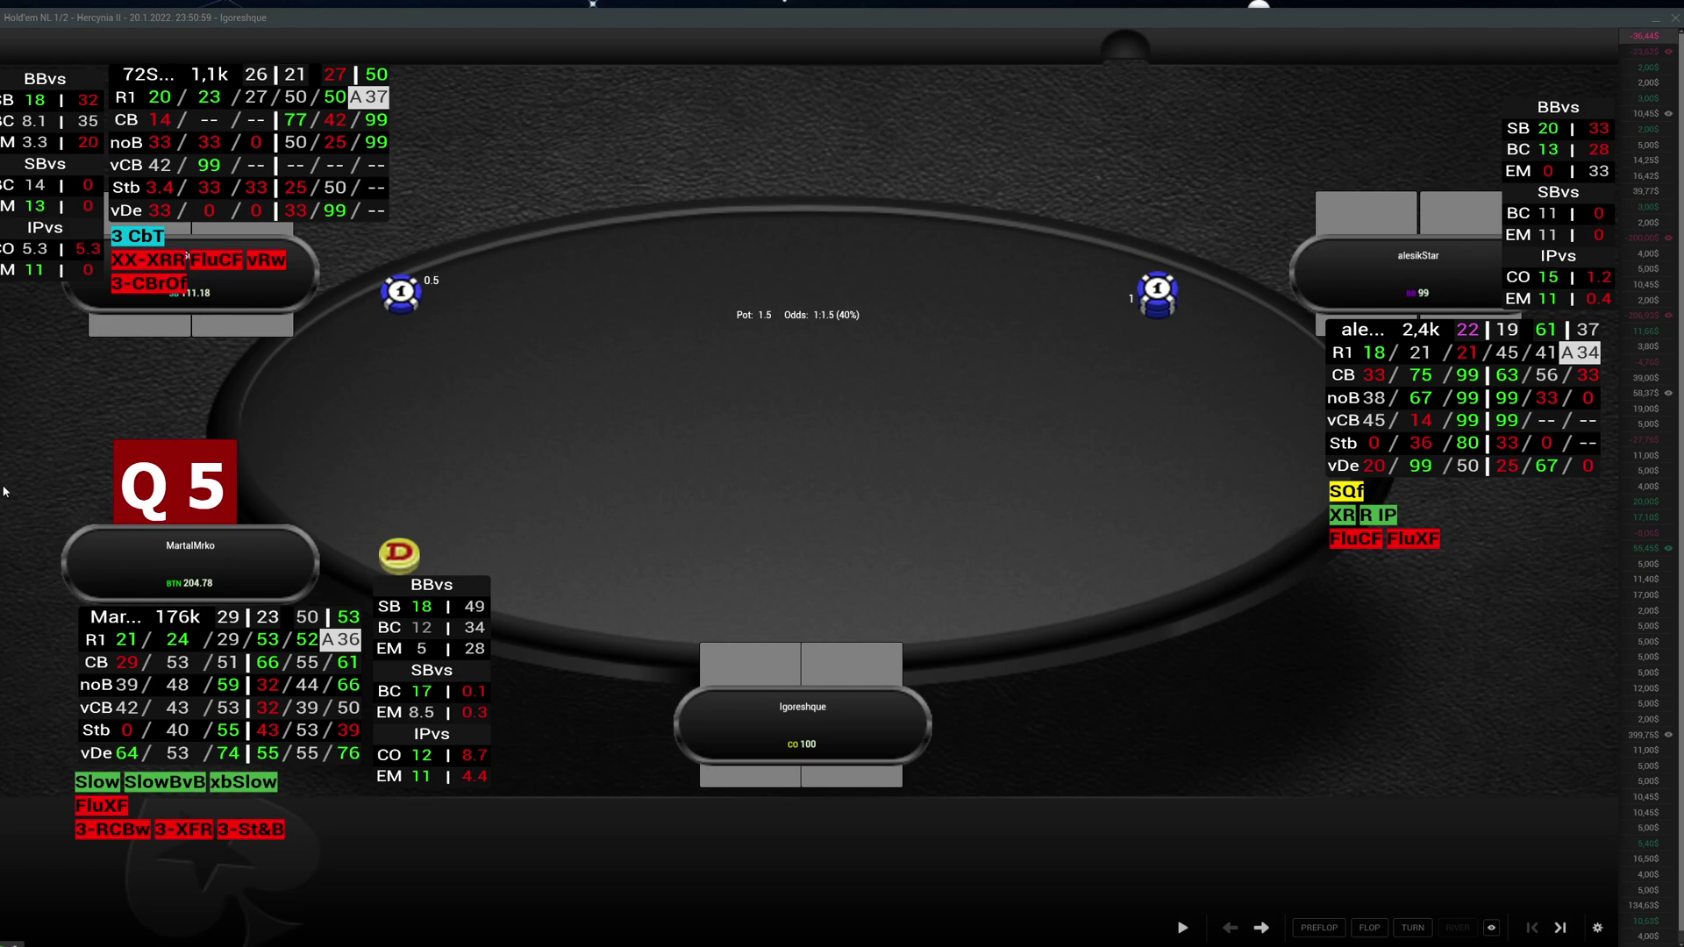
Open the villain's Squeeze and Multiway stat popups and move both to the table centre
click(116, 621)
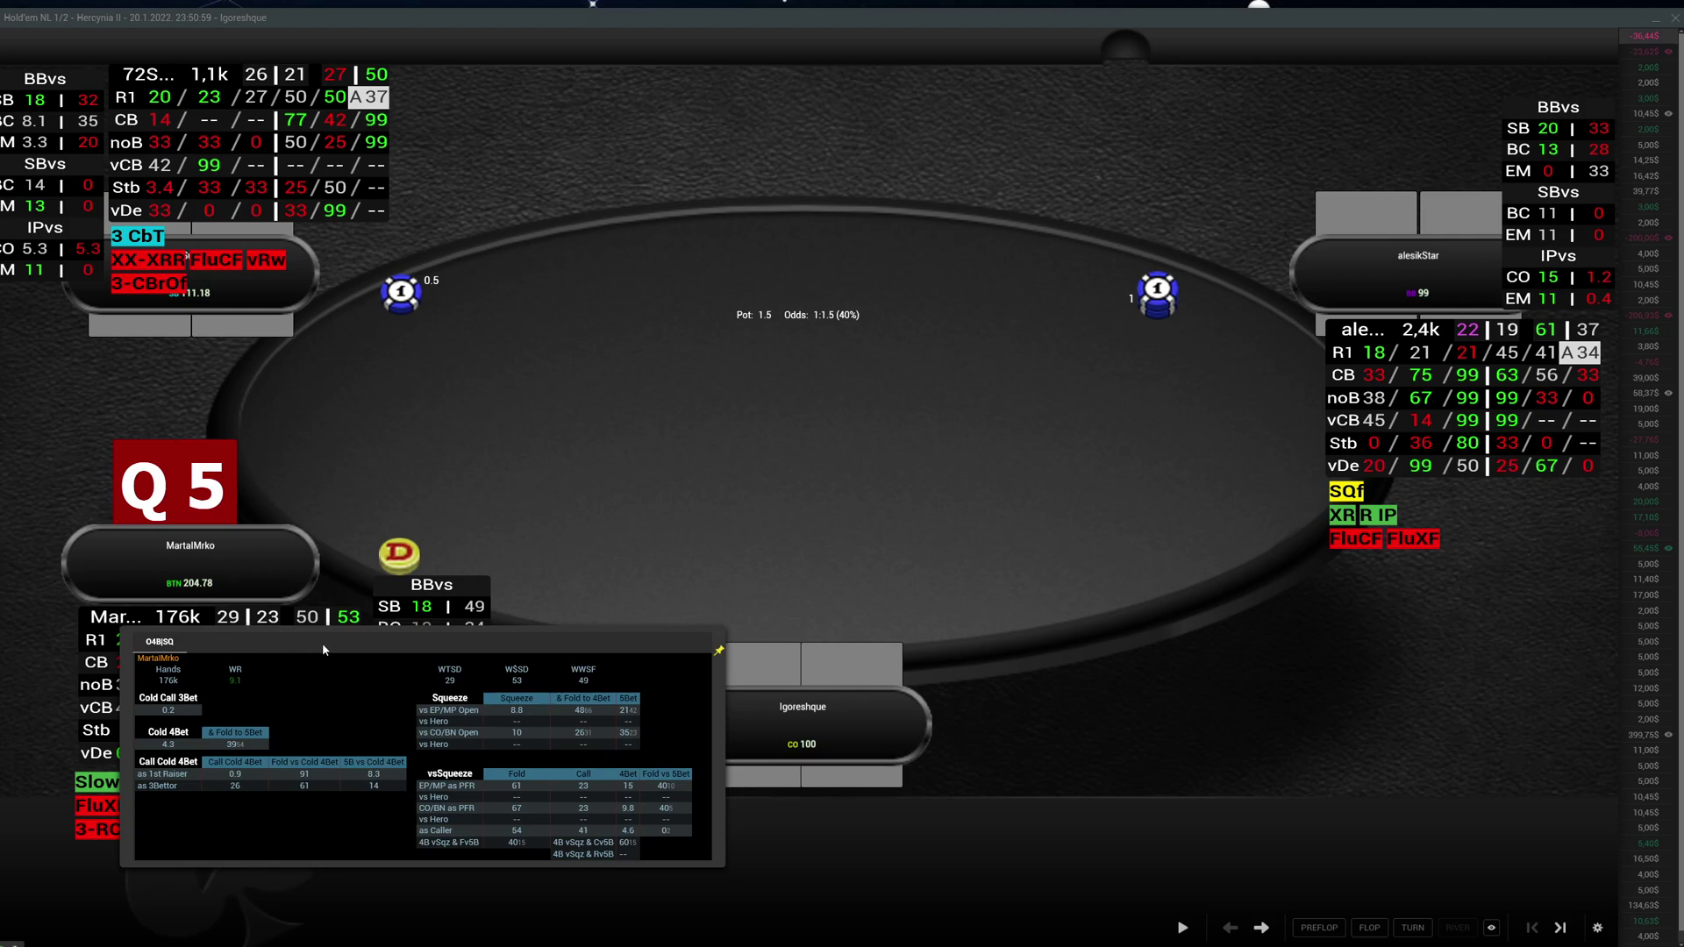
drag(322, 644, 688, 316)
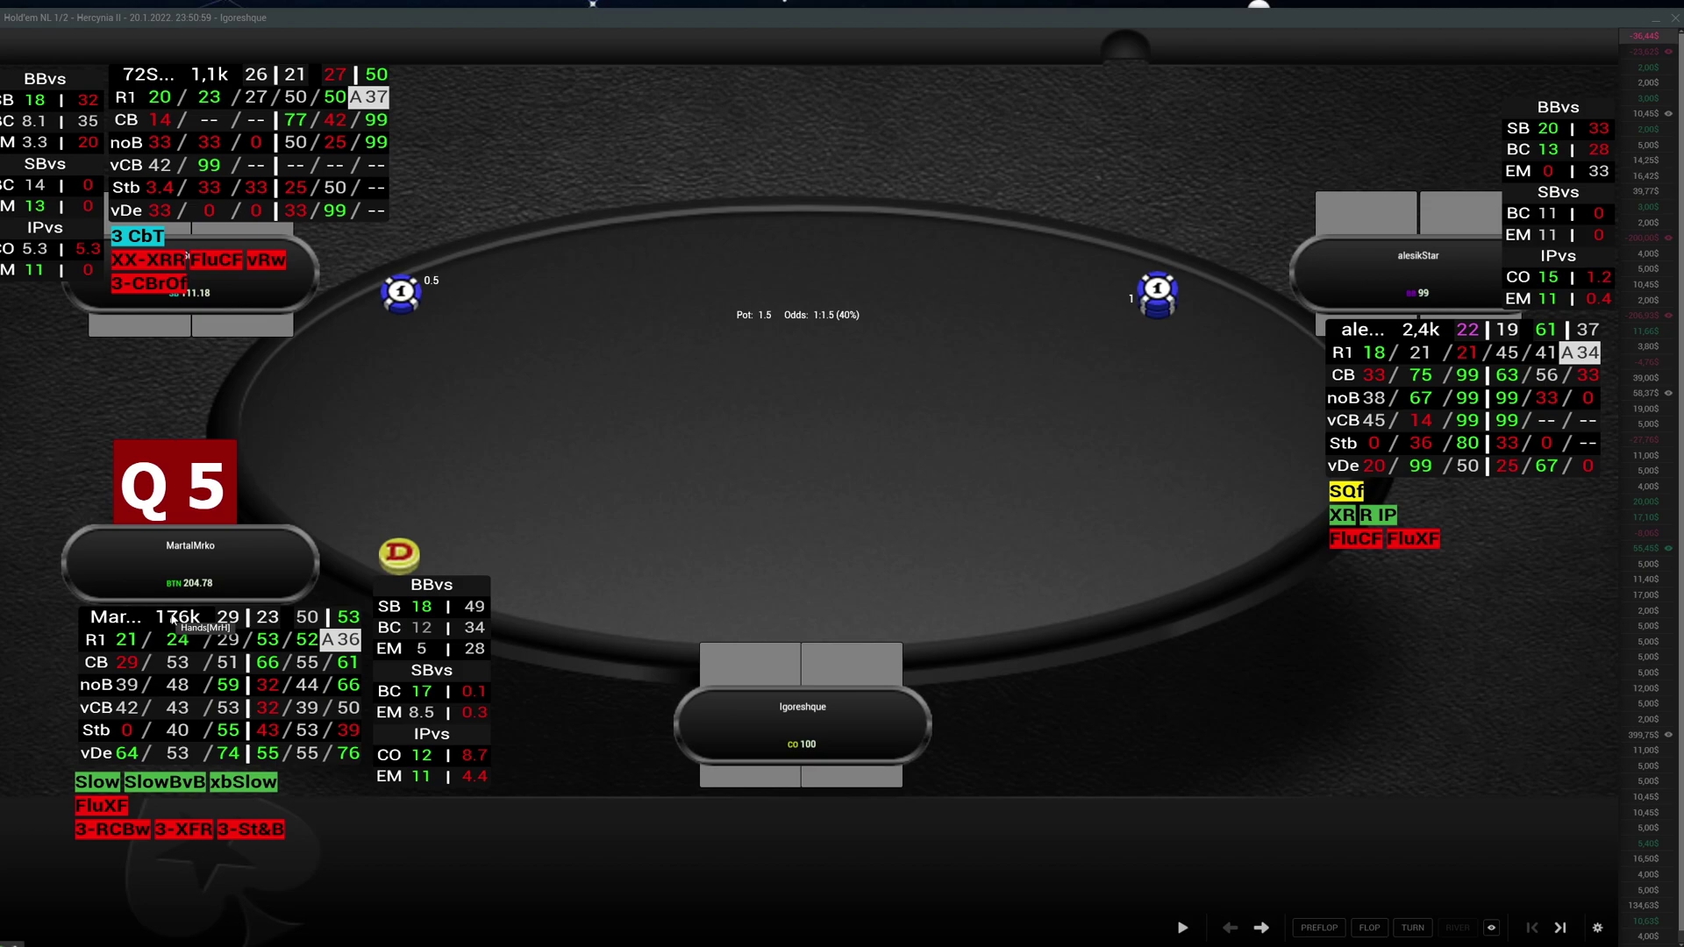
click(177, 617)
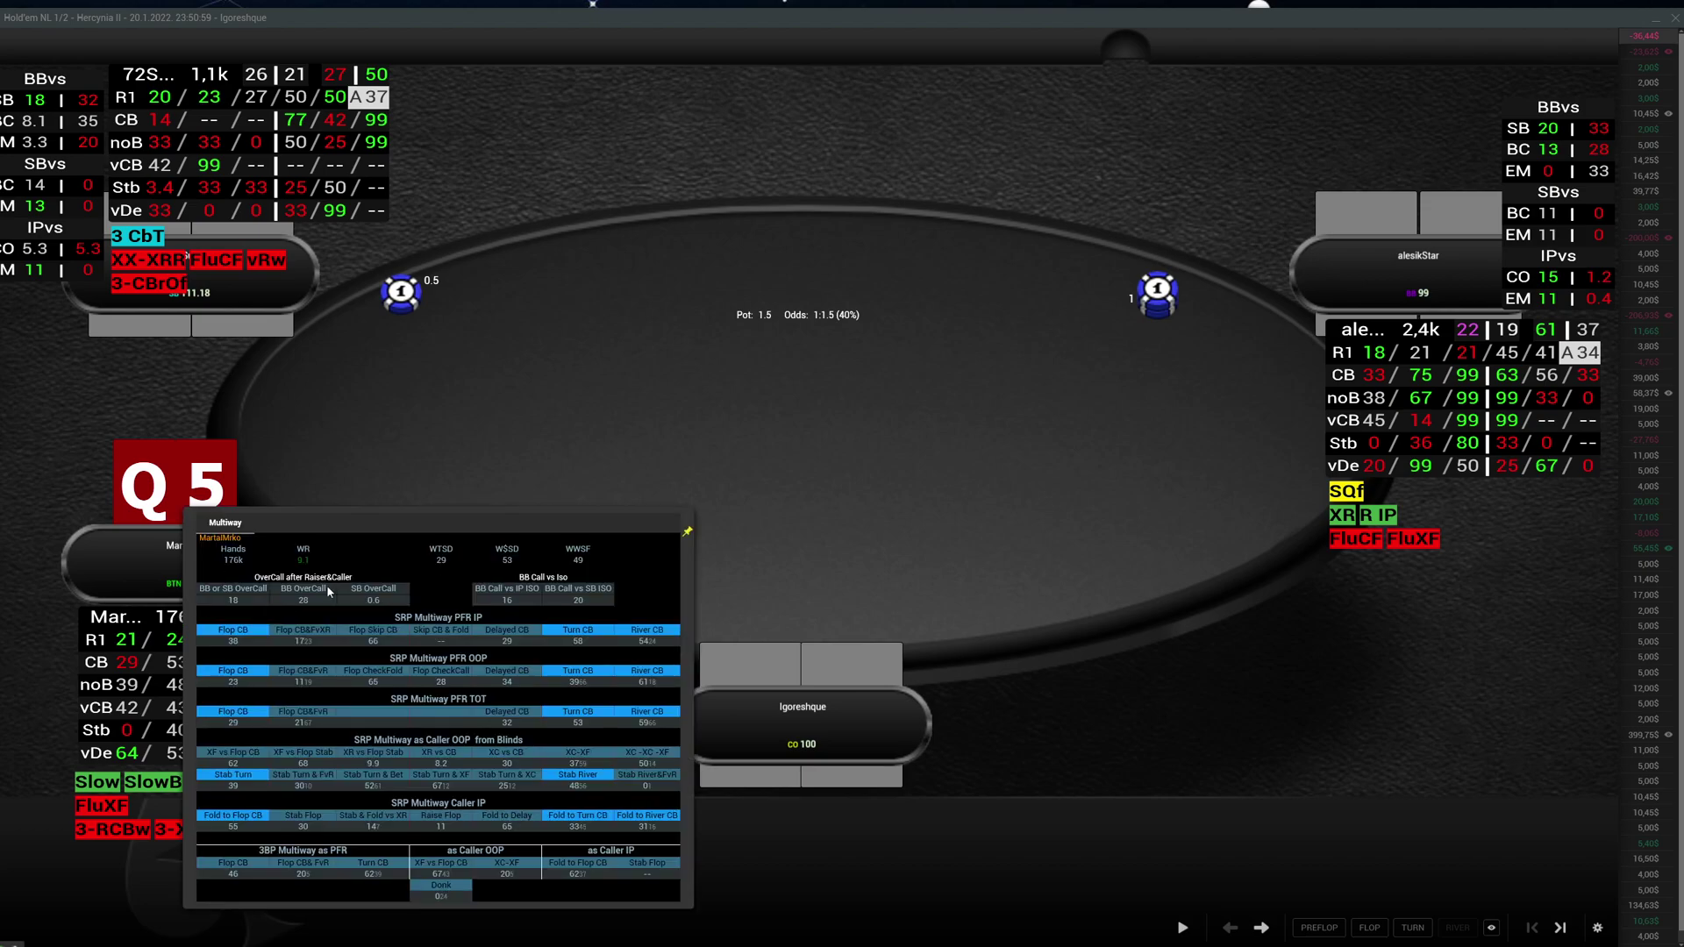
drag(400, 532, 771, 213)
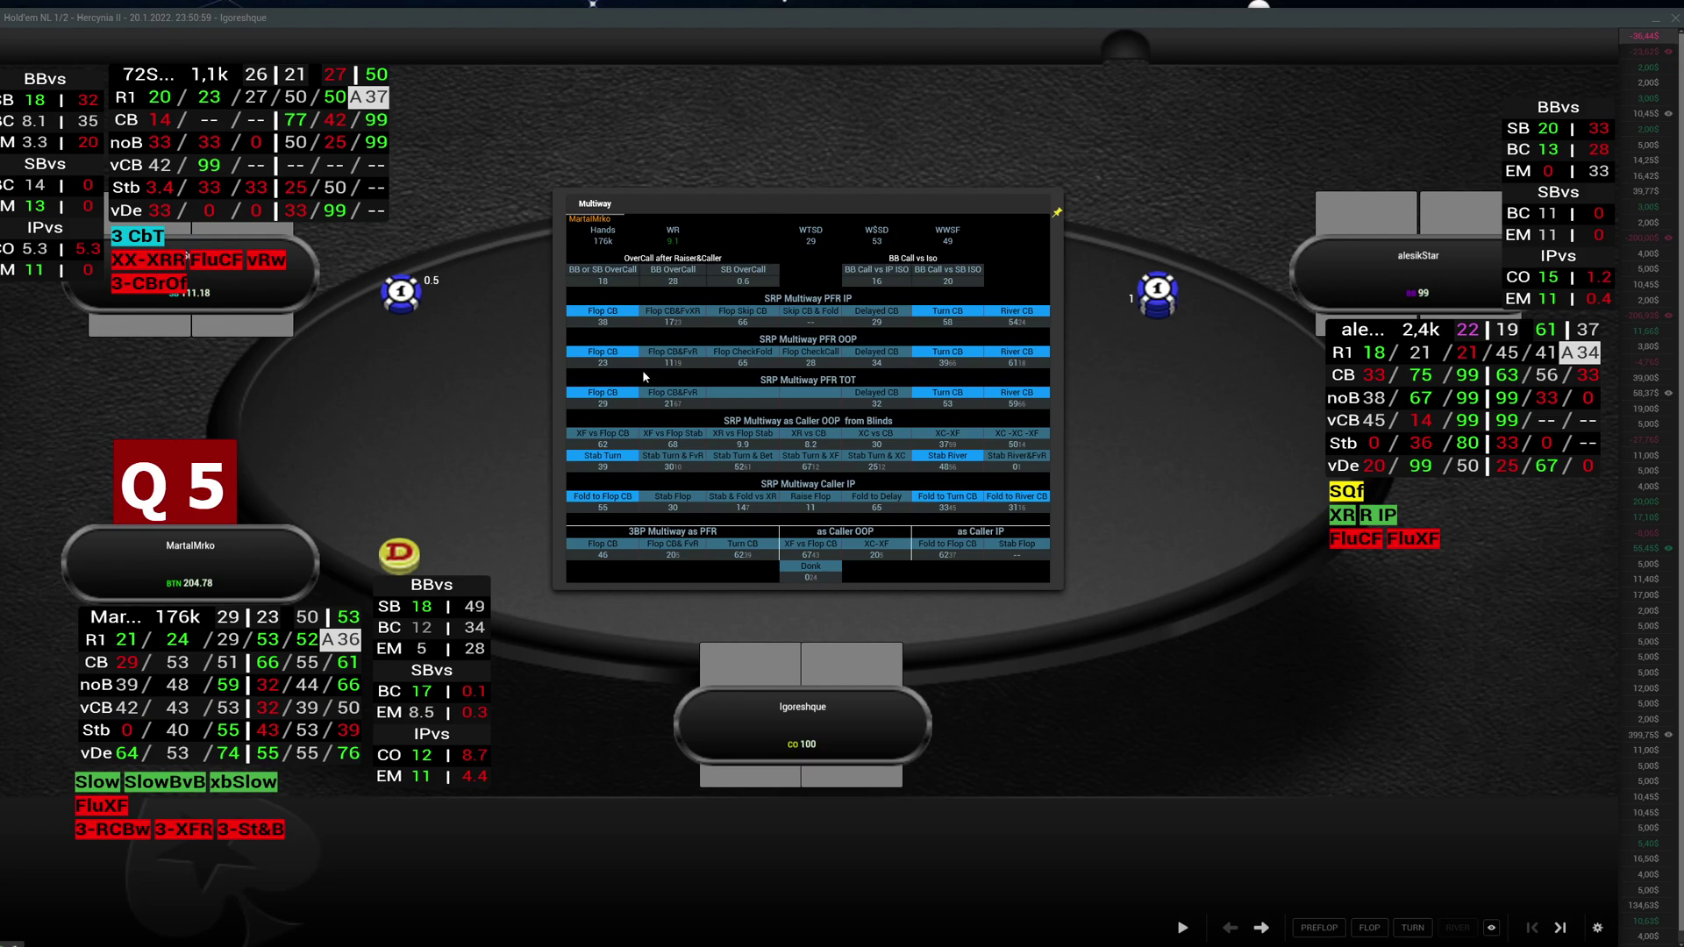
Open the villain's 3BP[150+] popup and move it up and right over the table
click(225, 623)
drag(512, 491, 794, 212)
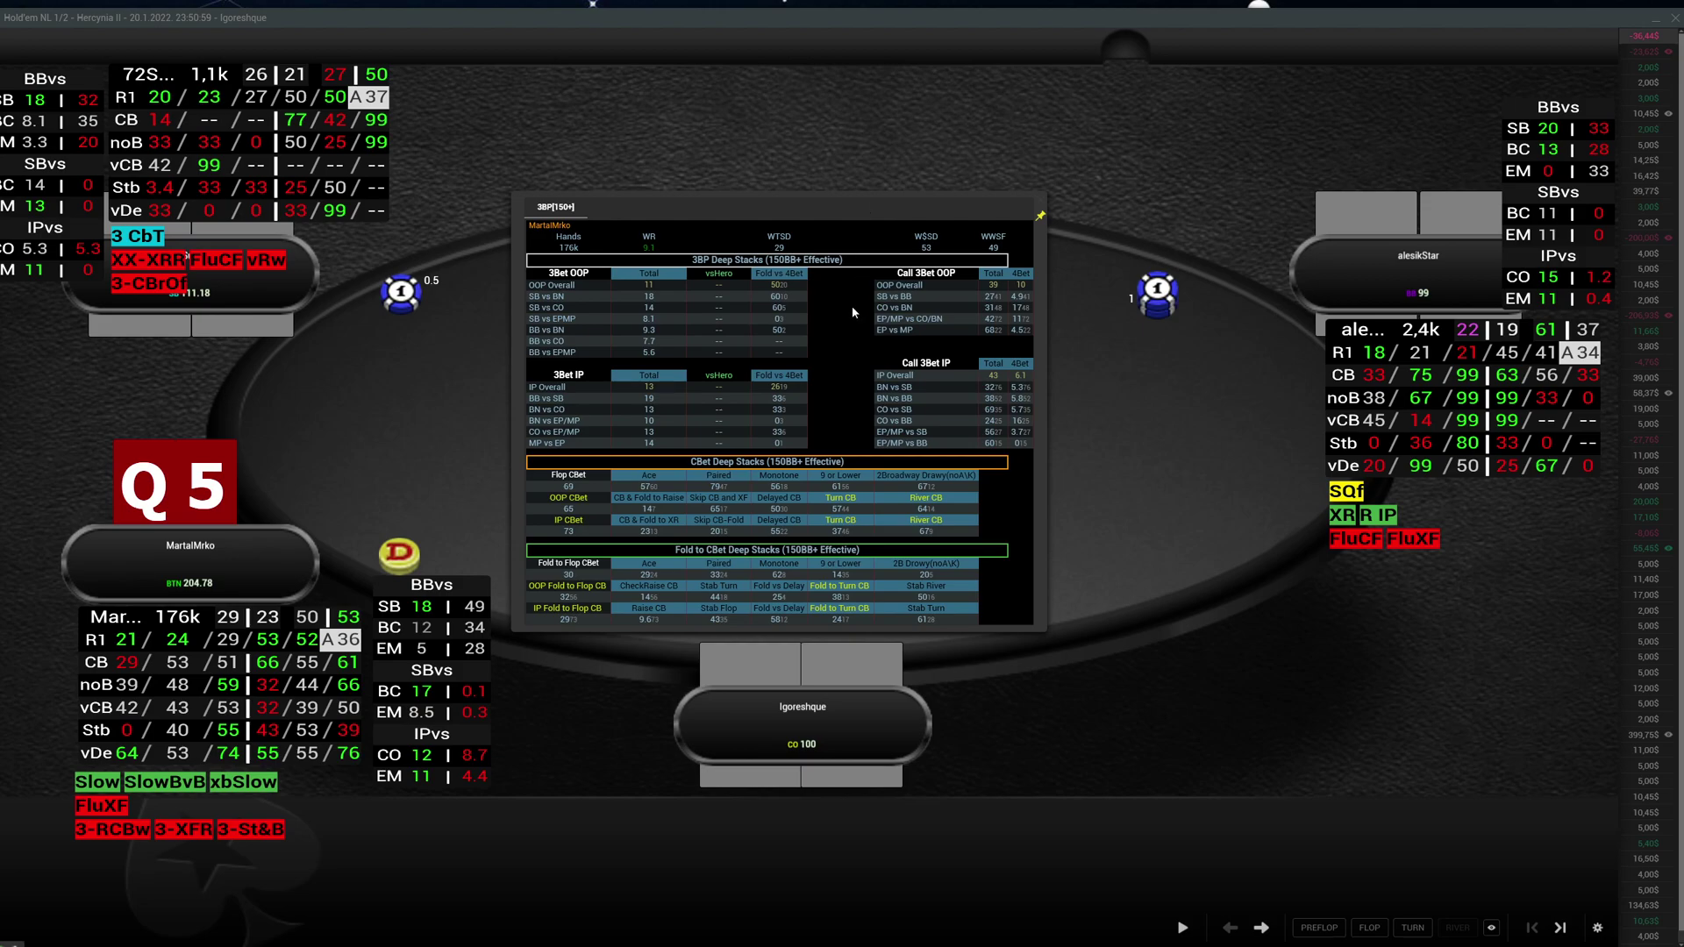
Close the 3BP popup, view the villain's PFR range and 4Bet popups, moving 4Bet aside
click(807, 351)
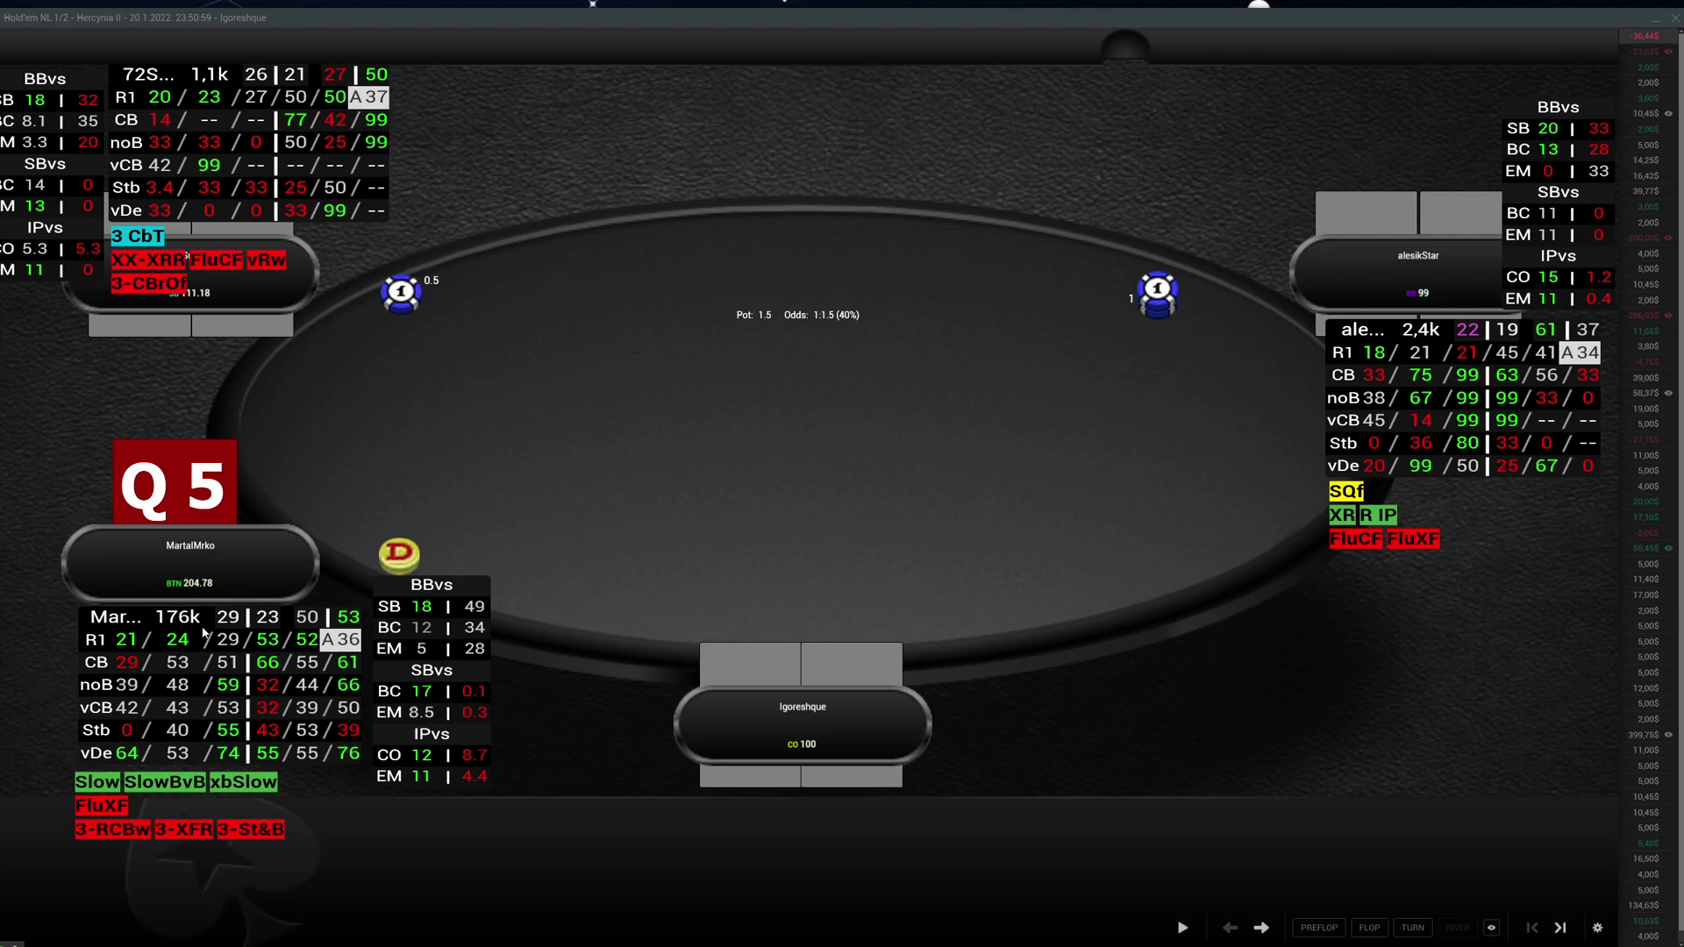
click(260, 607)
click(272, 618)
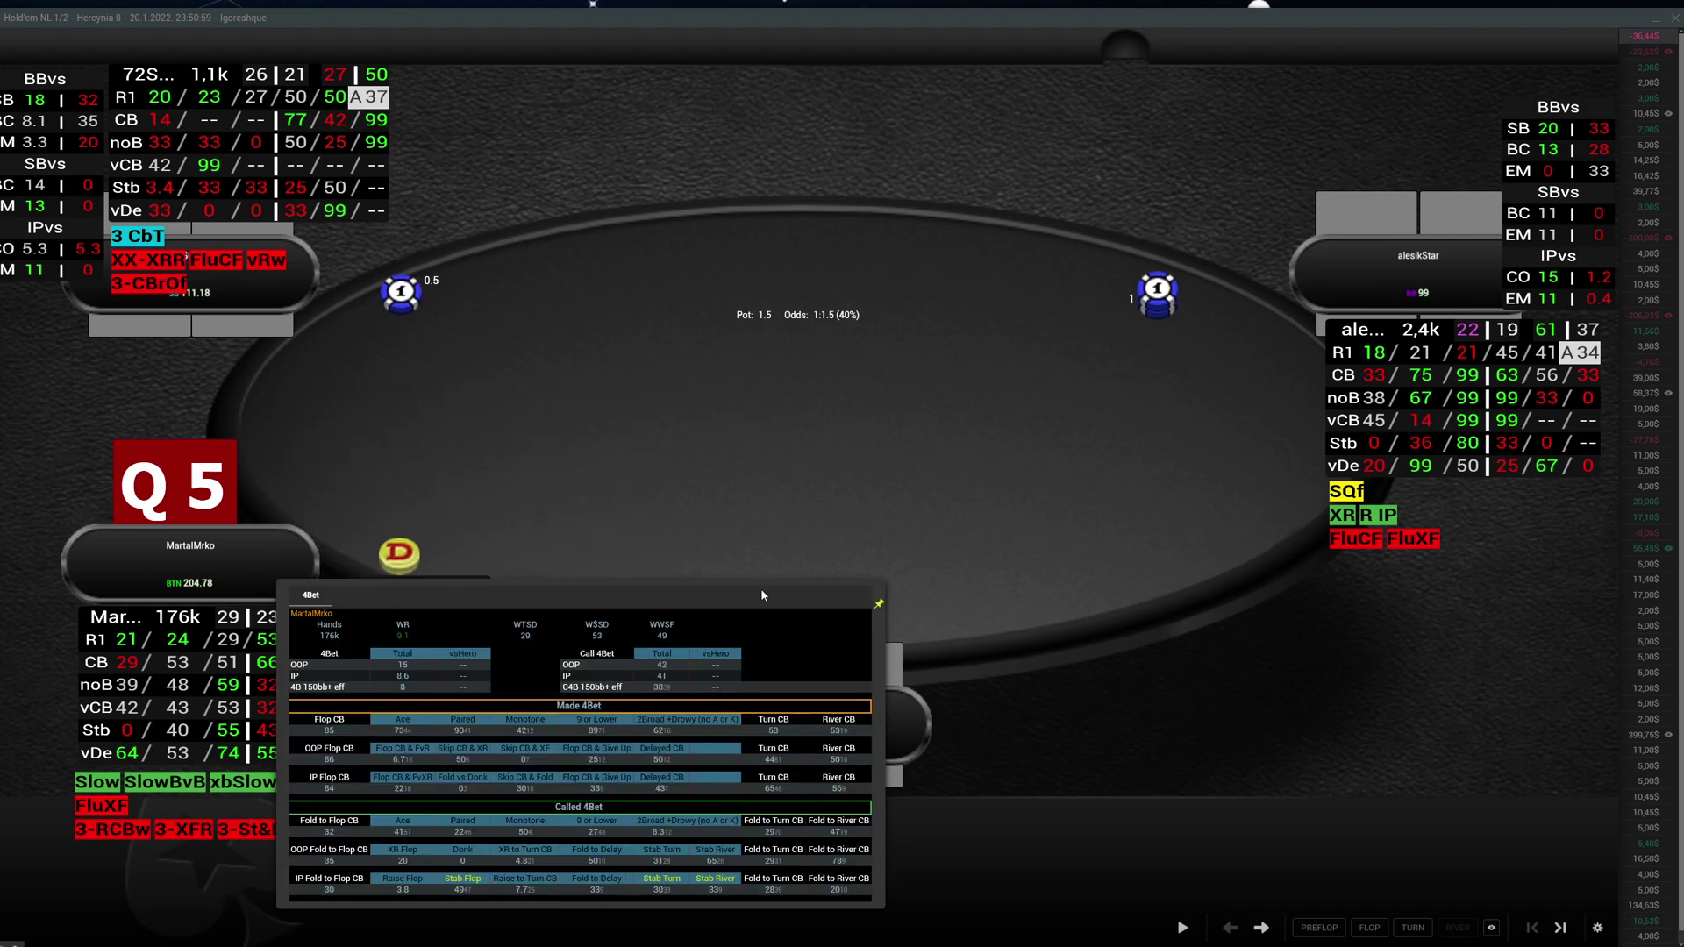
drag(761, 587, 990, 245)
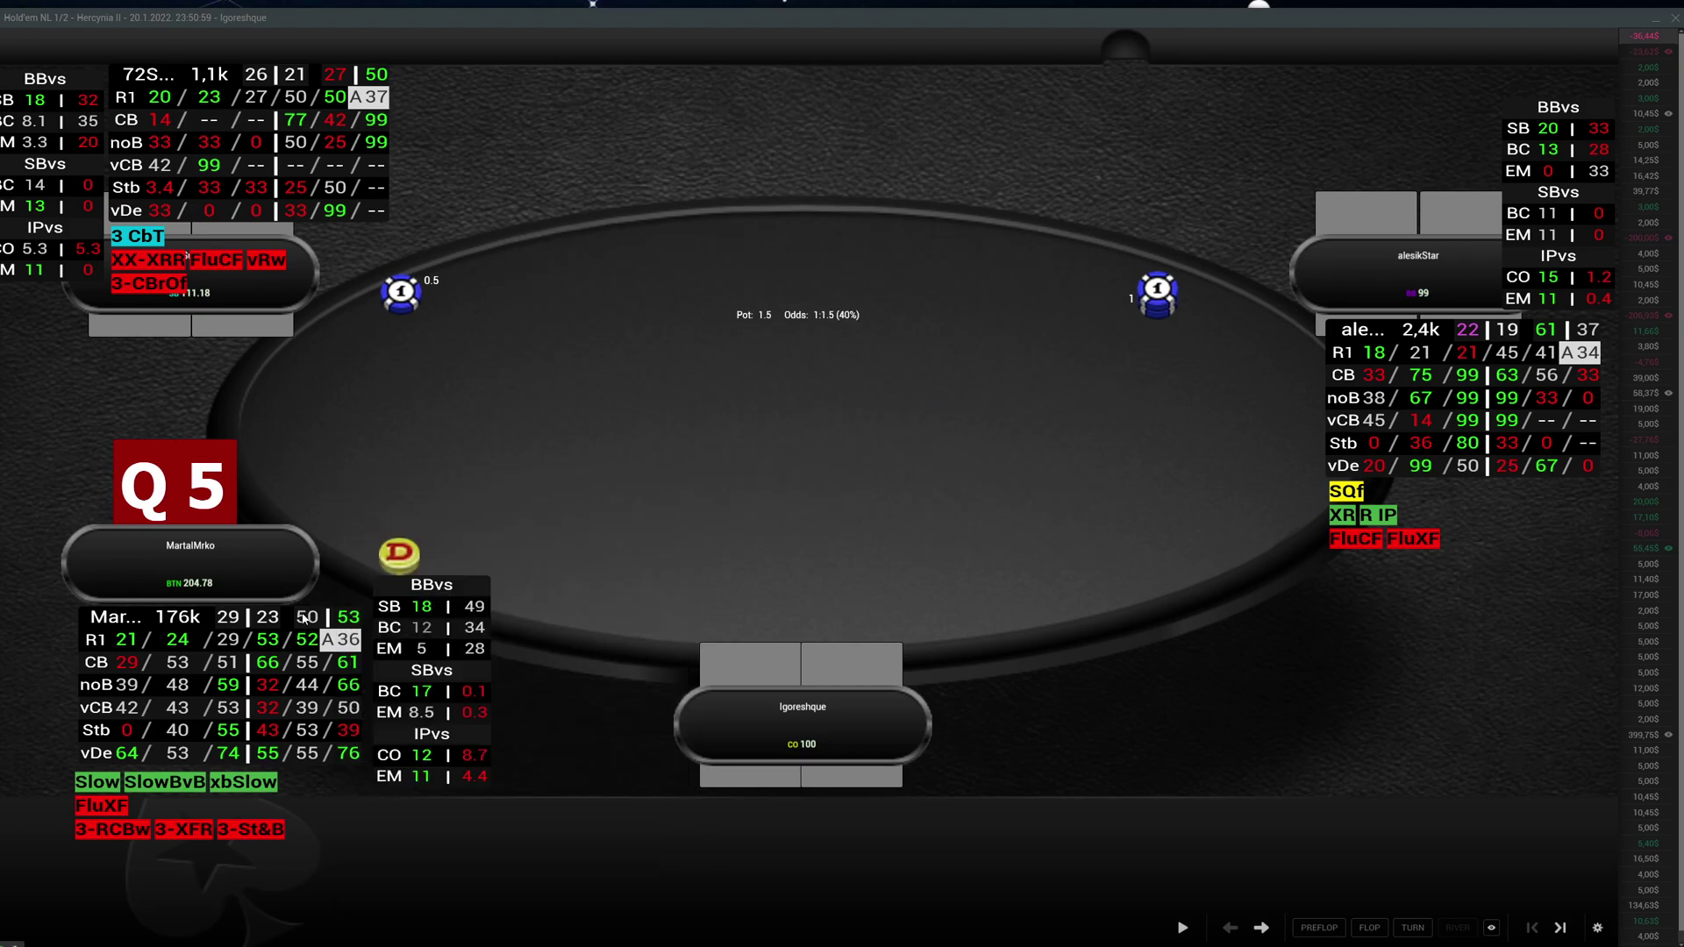
View the villain's OOP[Call3B] and IP[Call3b] popups at the table centre, then close them
mouse_move(303, 618)
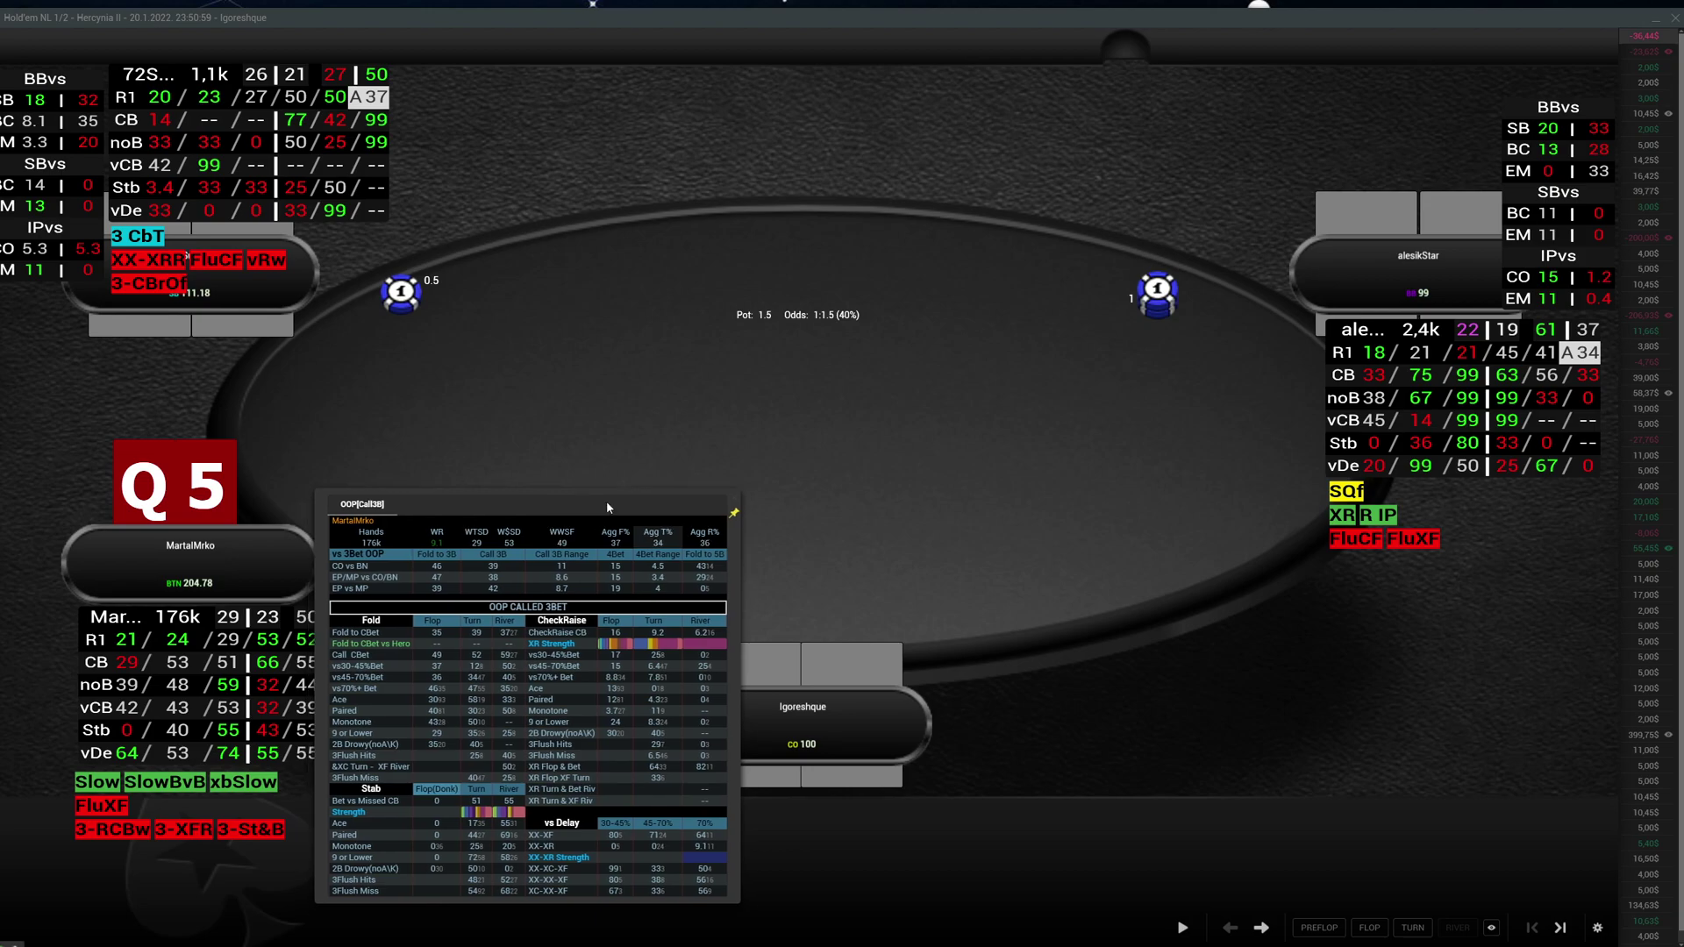
drag(600, 513, 884, 219)
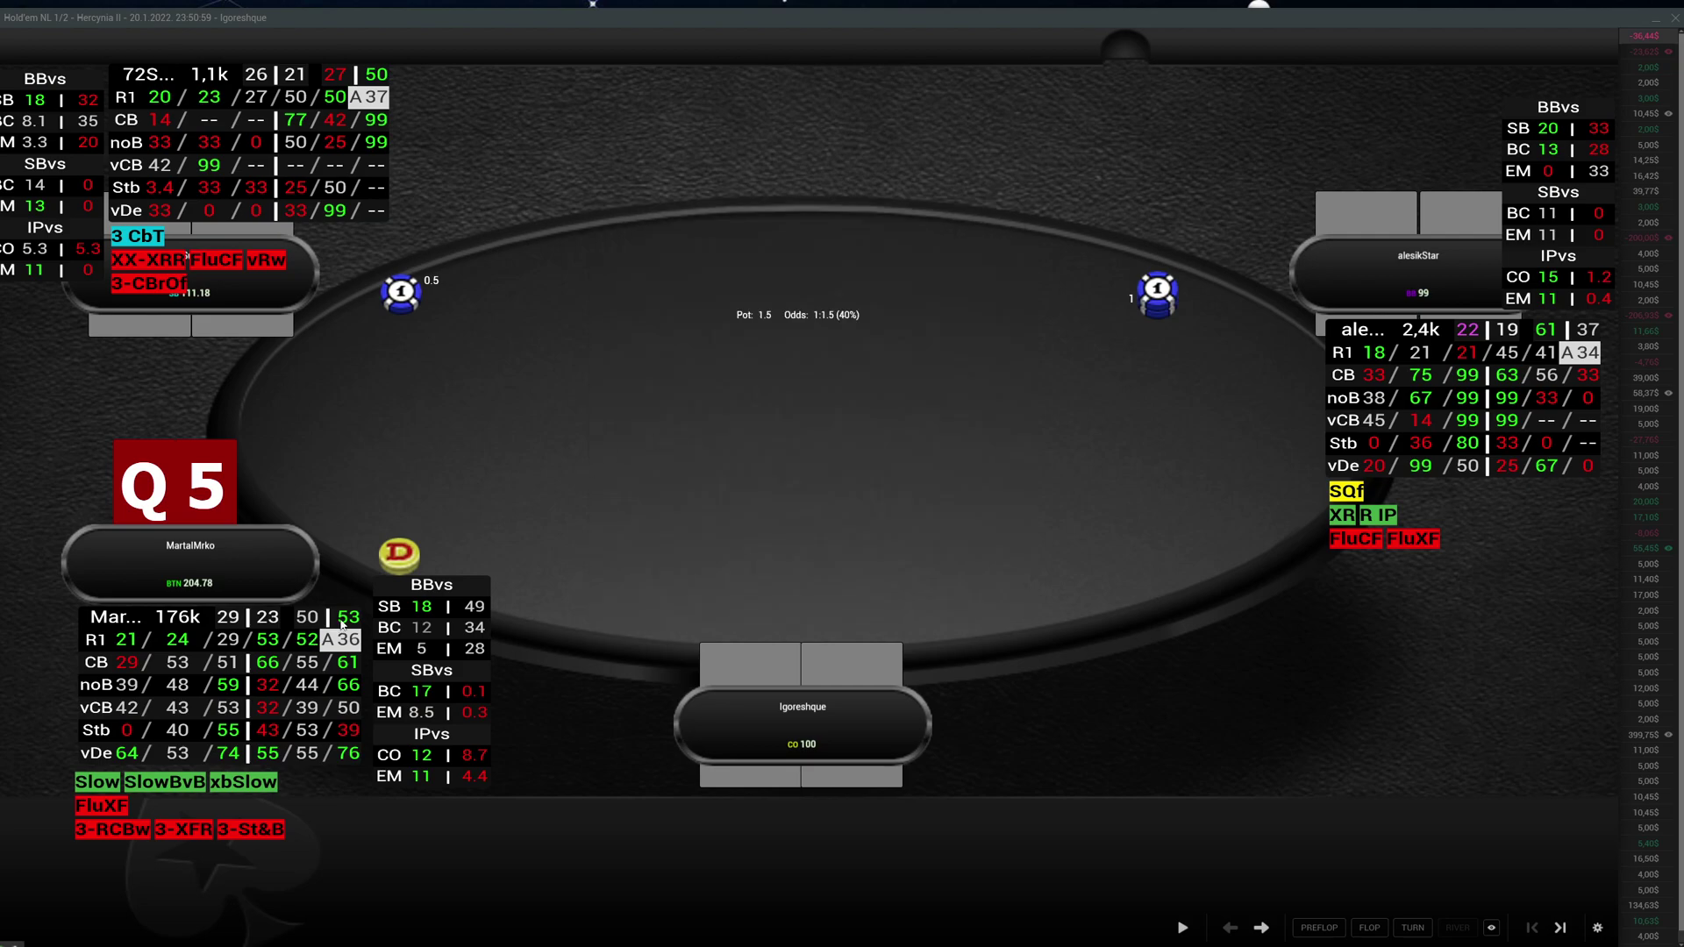
mouse_move(343, 624)
drag(616, 498, 786, 184)
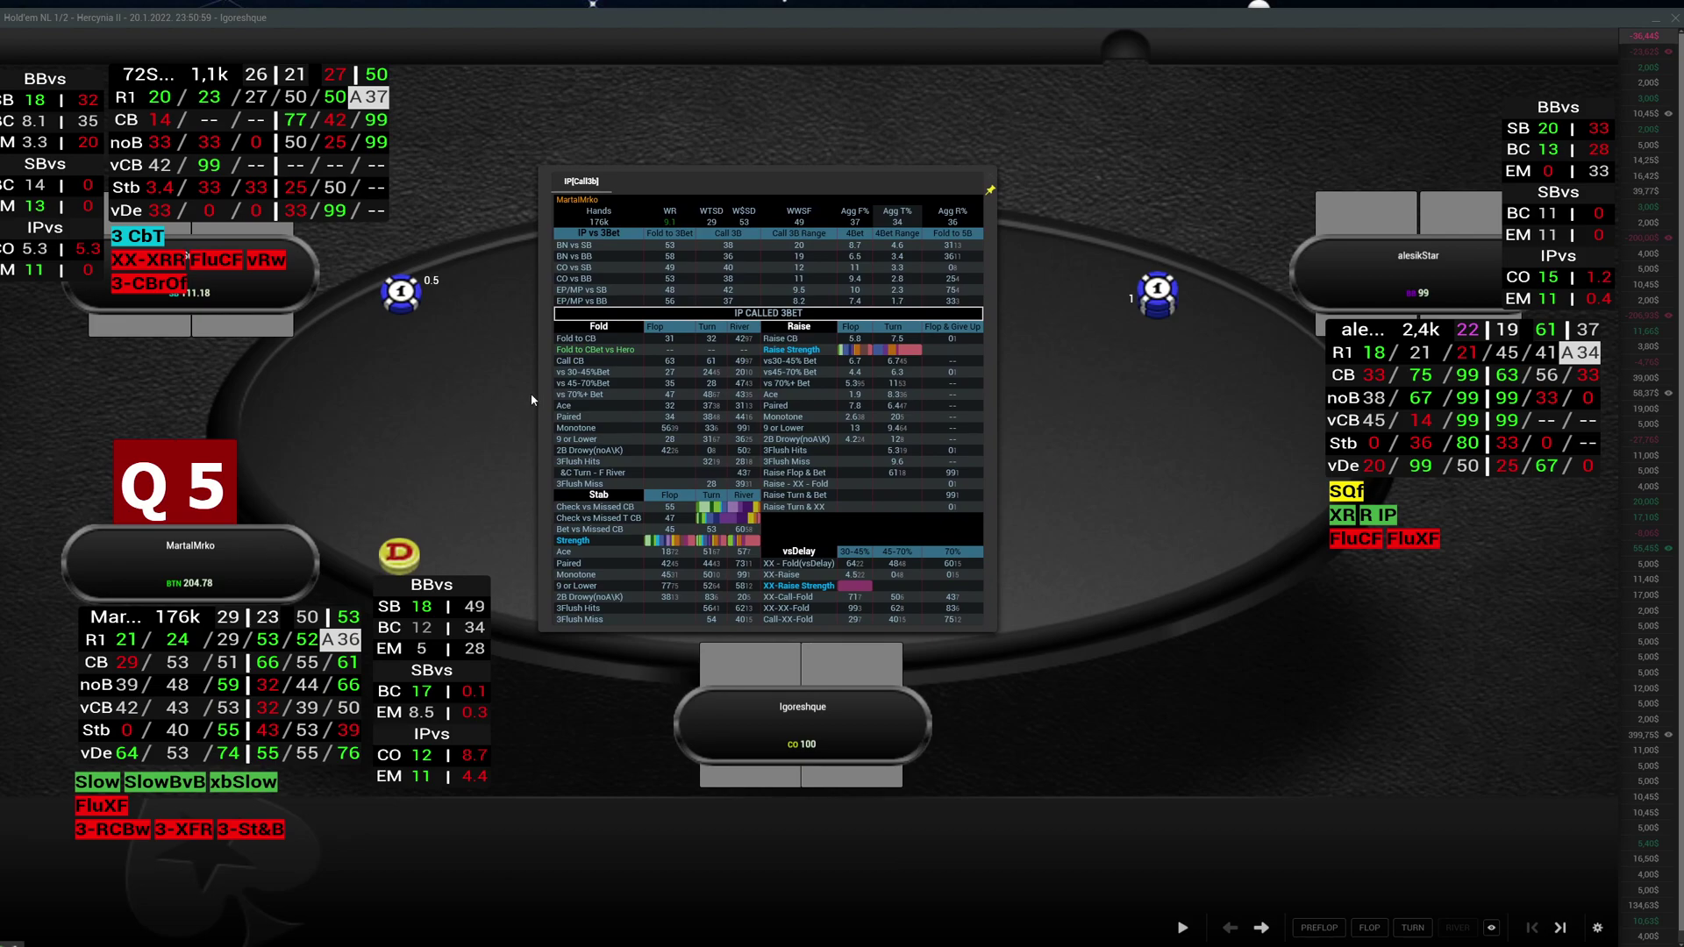
click(627, 392)
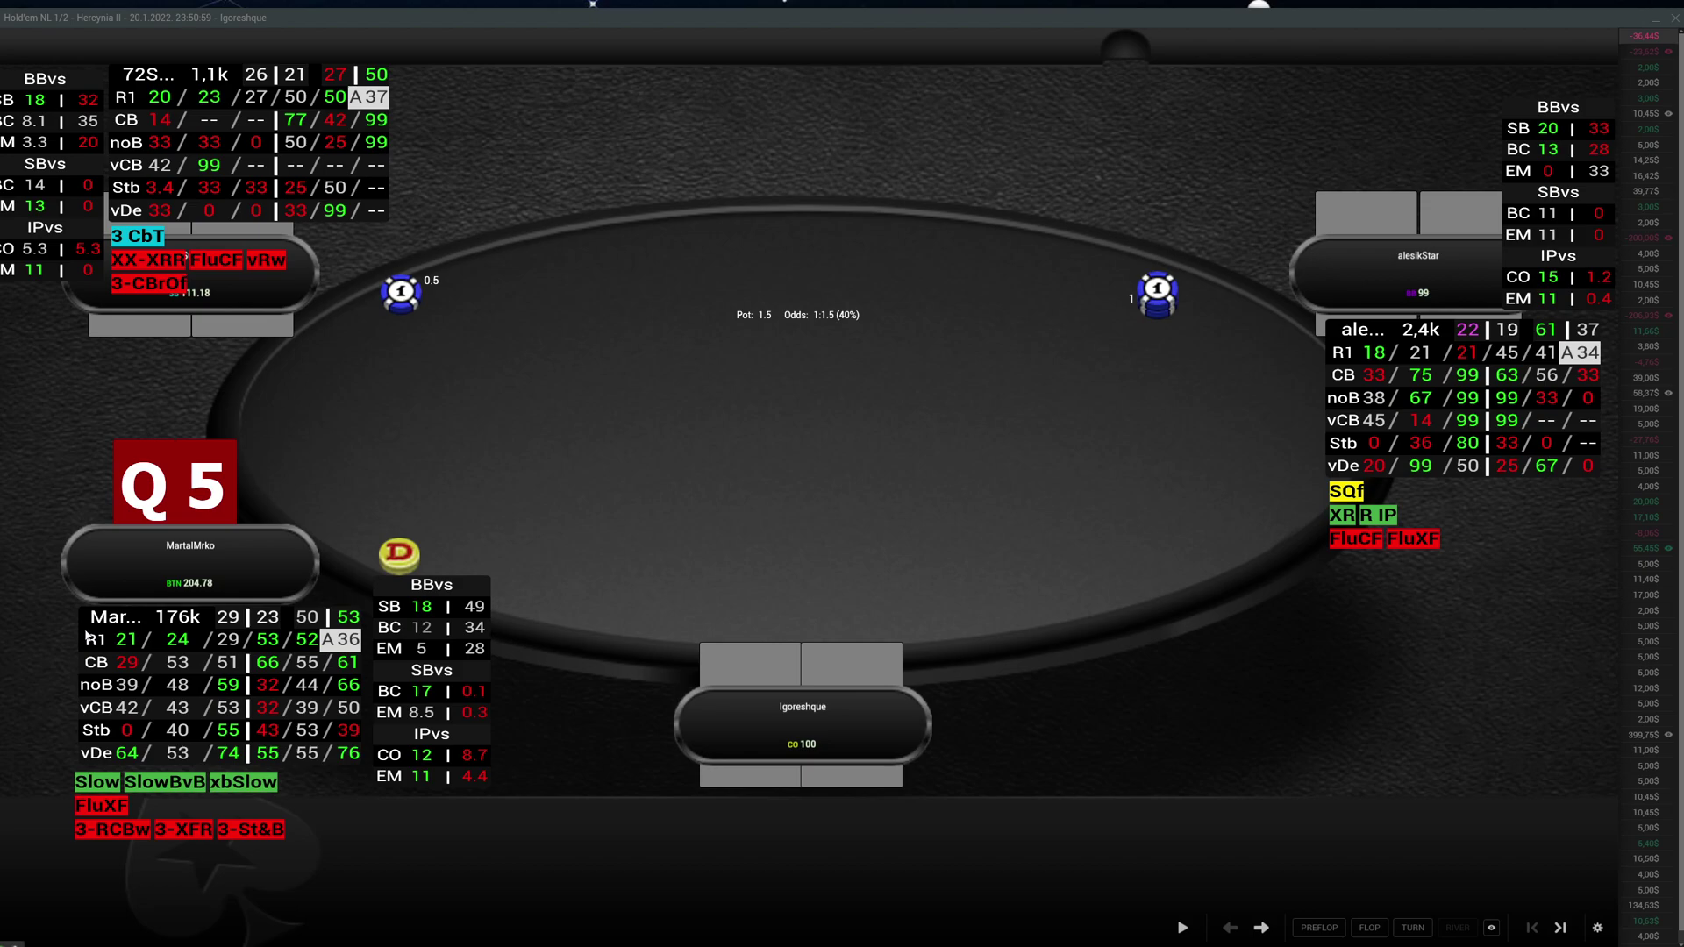
Open the villain's R1 range grid and move his detailed stats popup up over the table
click(126, 643)
mouse_move(309, 647)
click(327, 646)
drag(593, 498, 716, 229)
Move the villain's Bet Turn popup to the table's upper centre
mouse_move(348, 645)
drag(552, 651, 748, 262)
mouse_move(166, 673)
Move the villain's OOP[PFR] popup to the table centre, then open his IP[PFR] popup from the 66 stat
click(133, 679)
drag(419, 658, 828, 367)
mouse_move(266, 667)
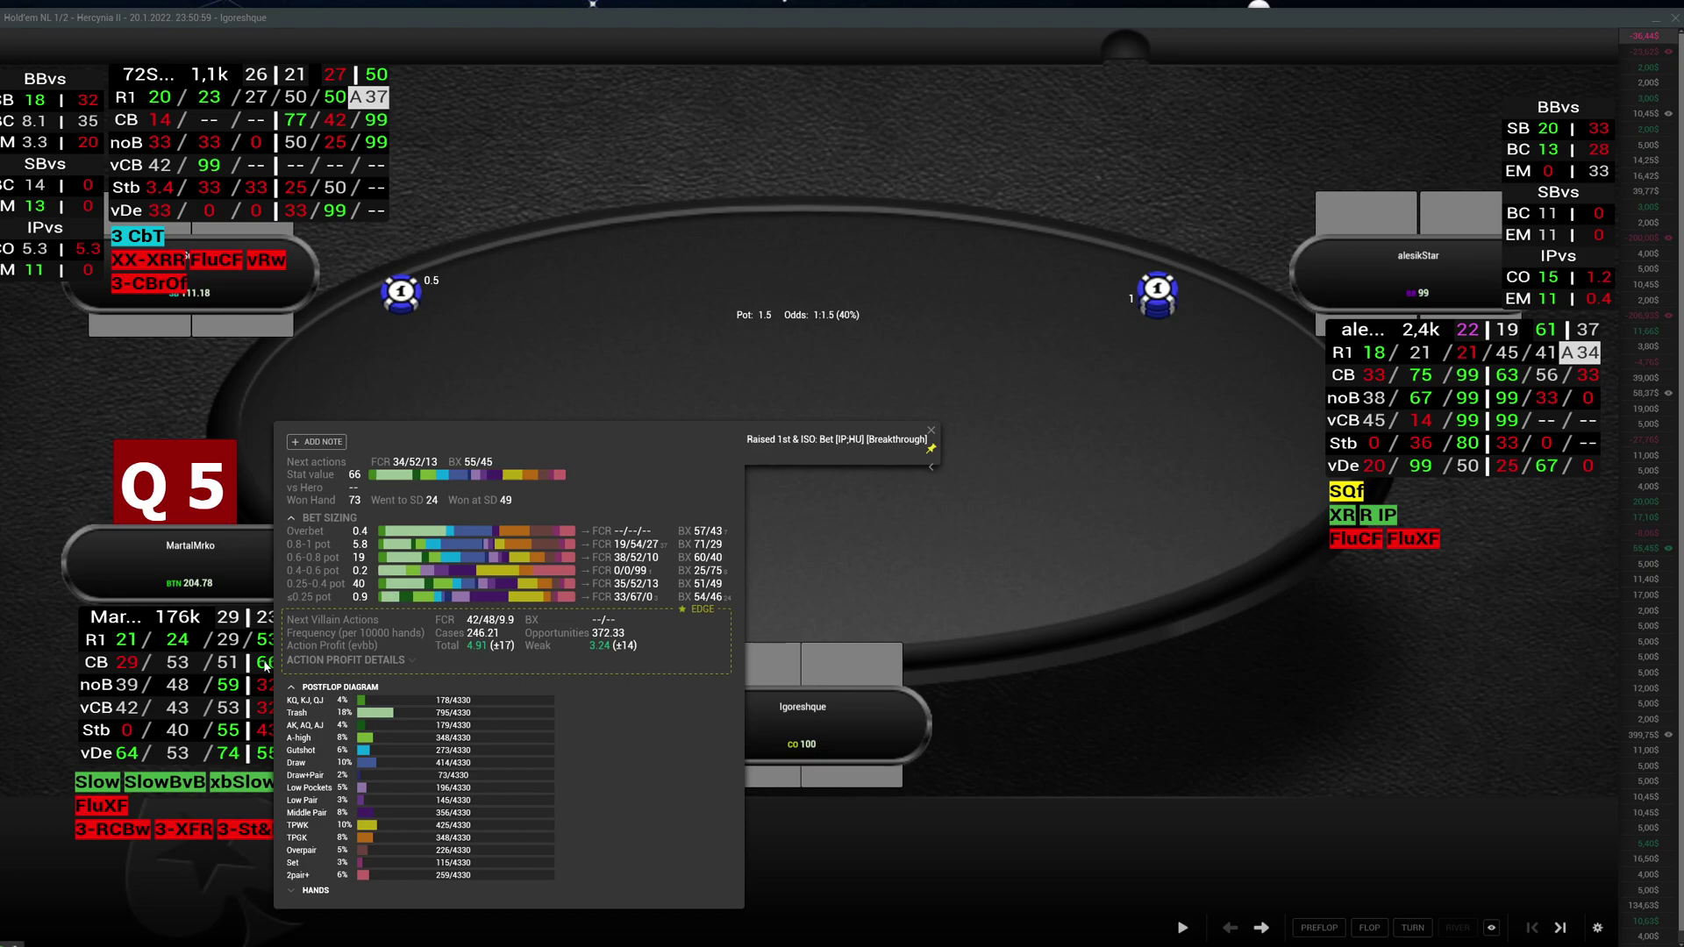
click(266, 667)
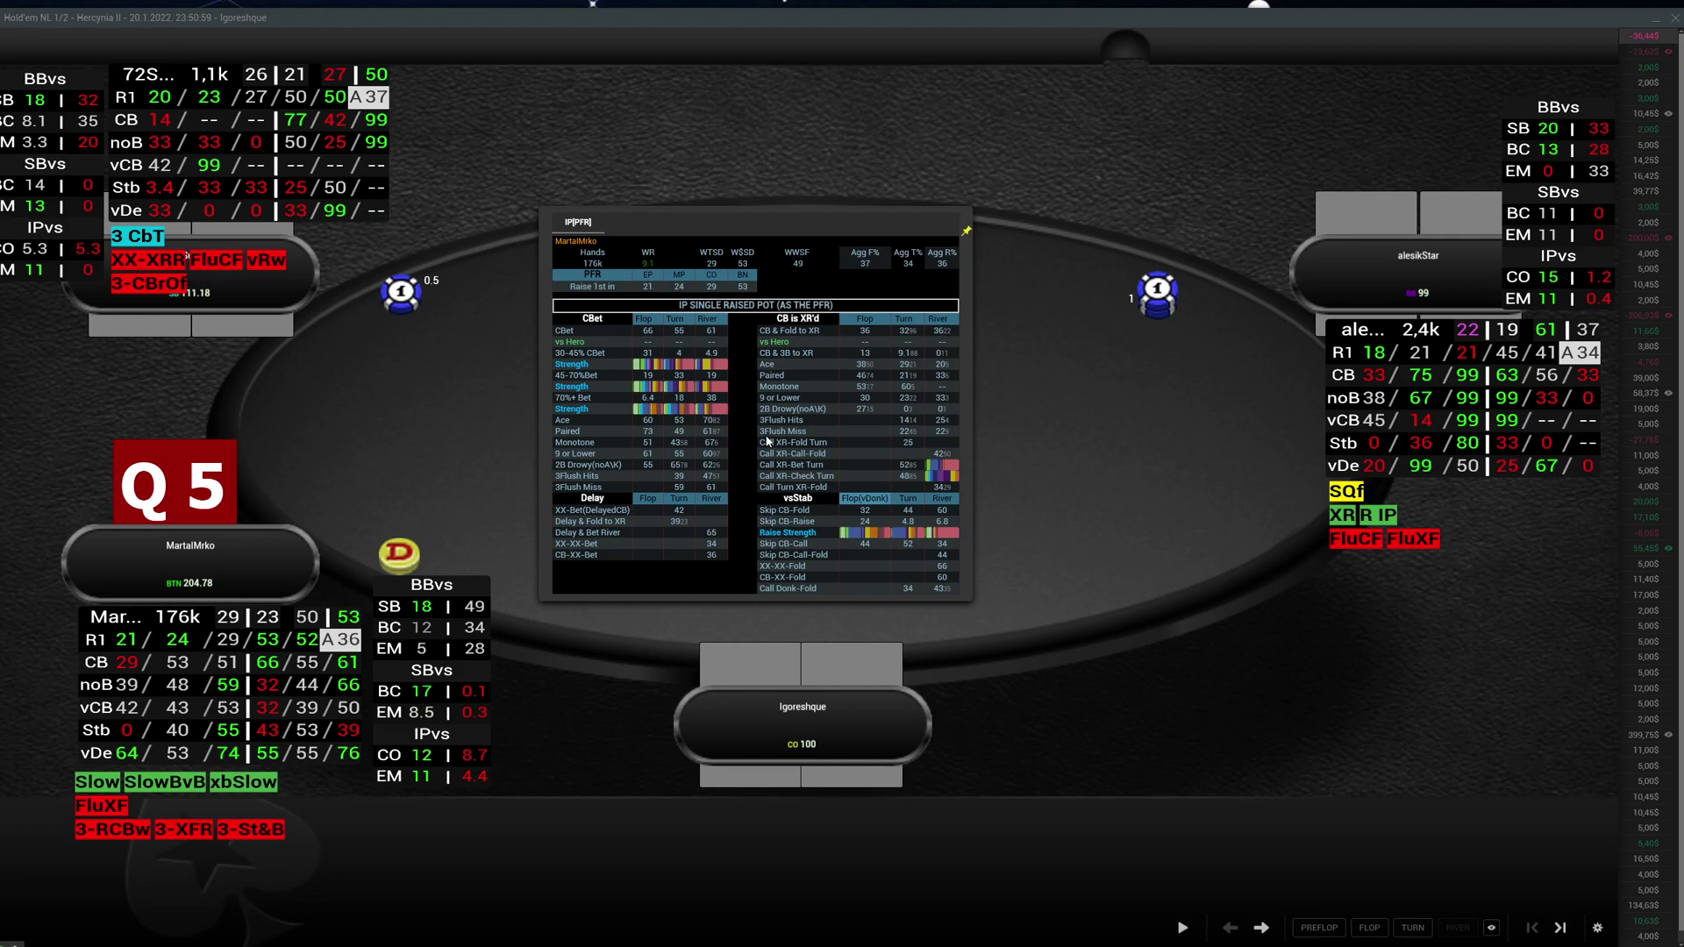
Close the IP[PFR] popup and bring up the villain's OOP Skip FCB breakdown
click(747, 440)
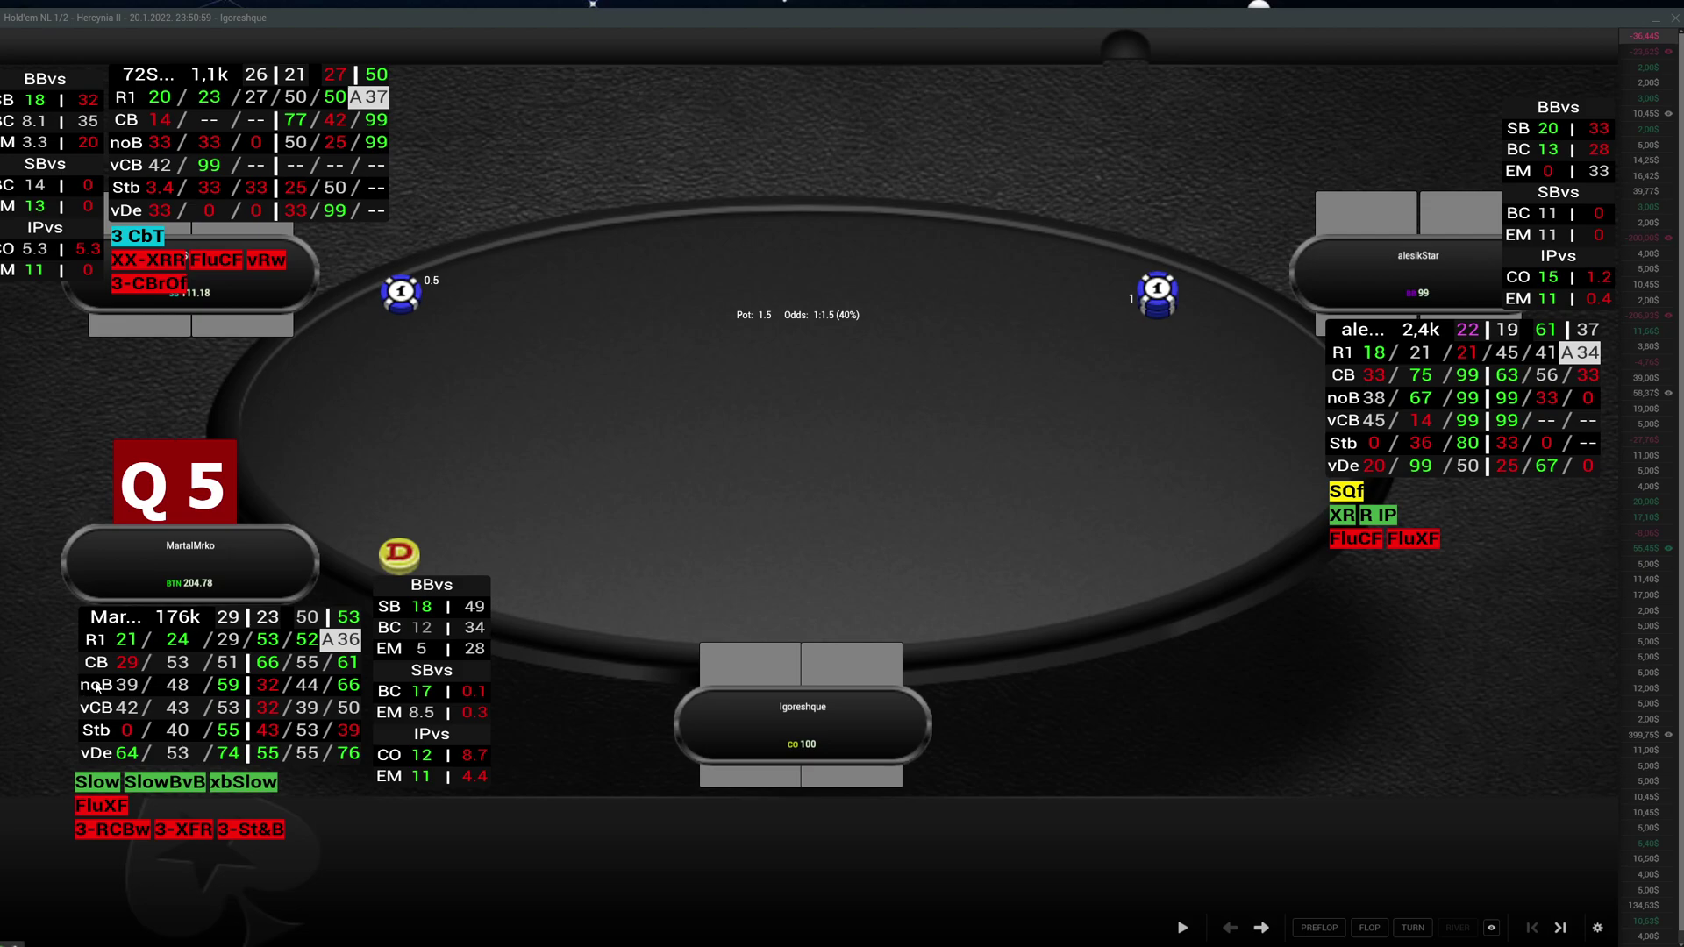
click(132, 690)
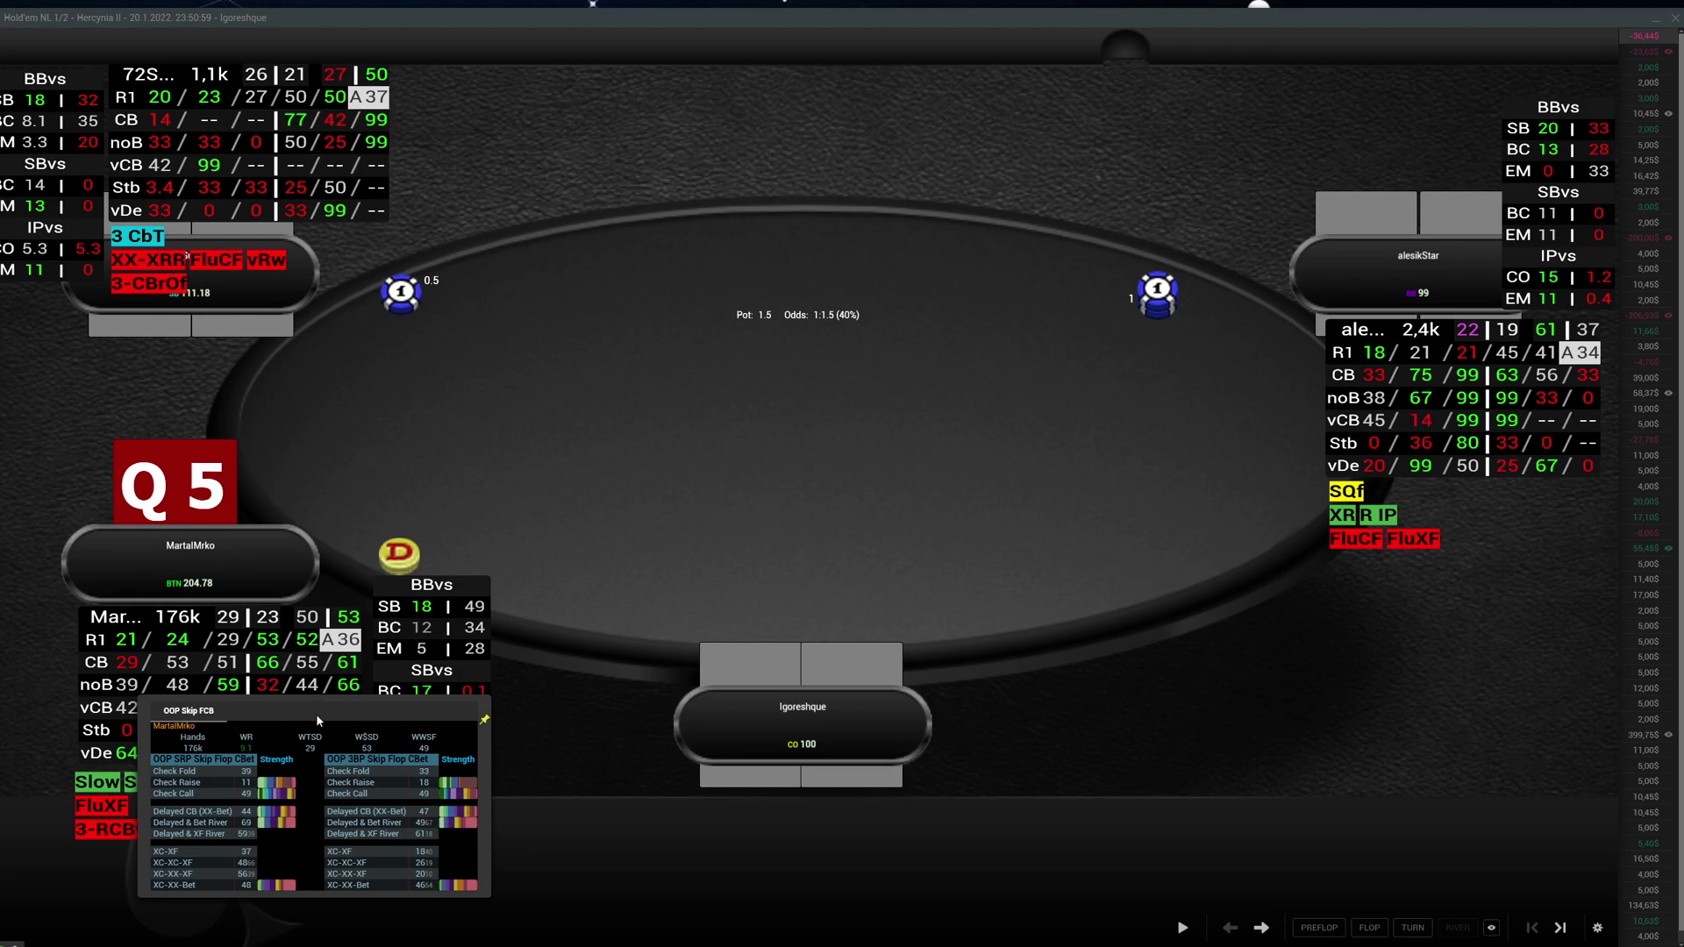
Move the OOP Skip FCB breakdown to the table centre
drag(316, 716, 786, 300)
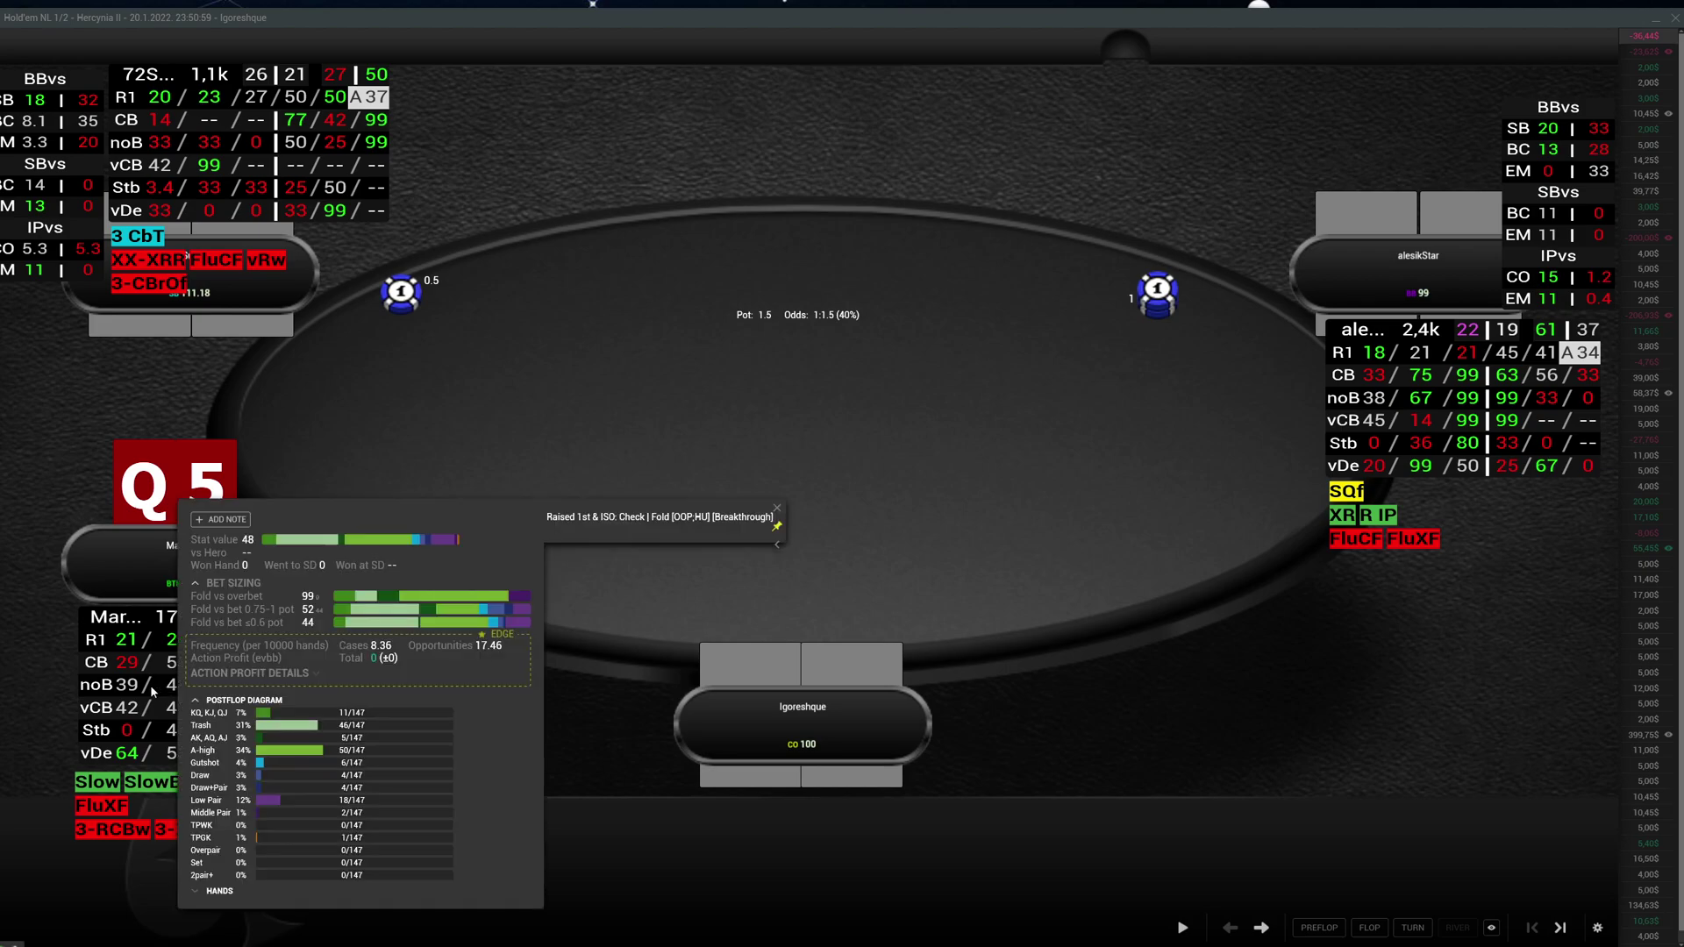
Move the villain's OOP Raiser XX F breakdown to the table centre and open his Raised 1st & ISO details
mouse_move(176, 688)
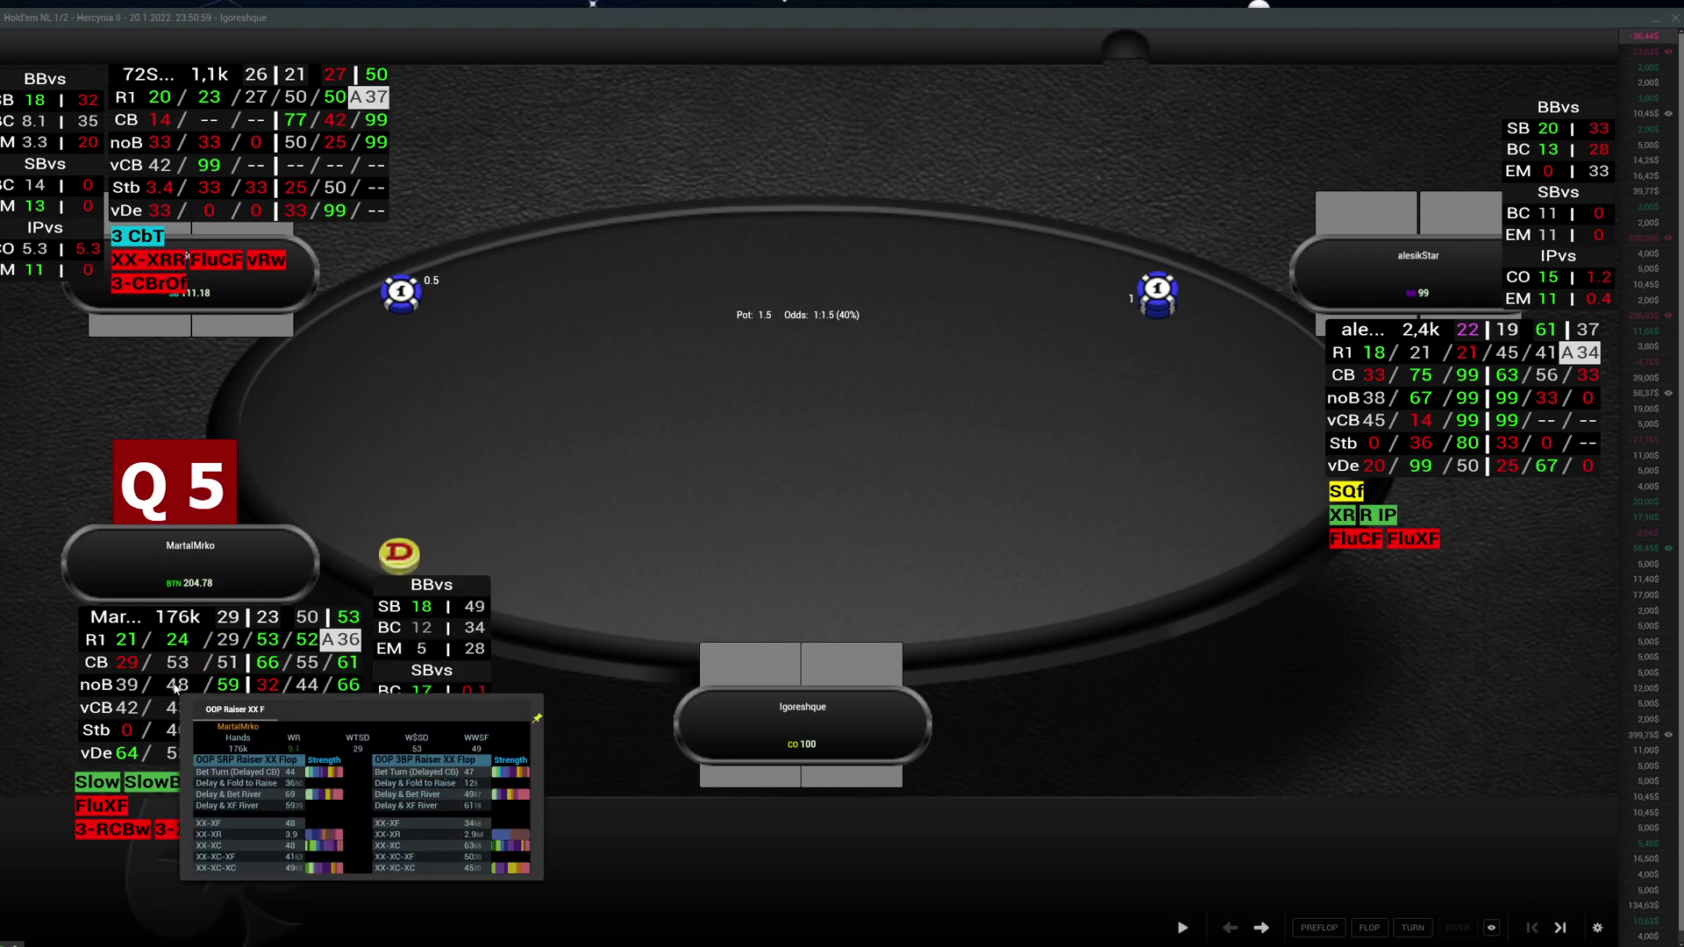
drag(346, 719, 786, 277)
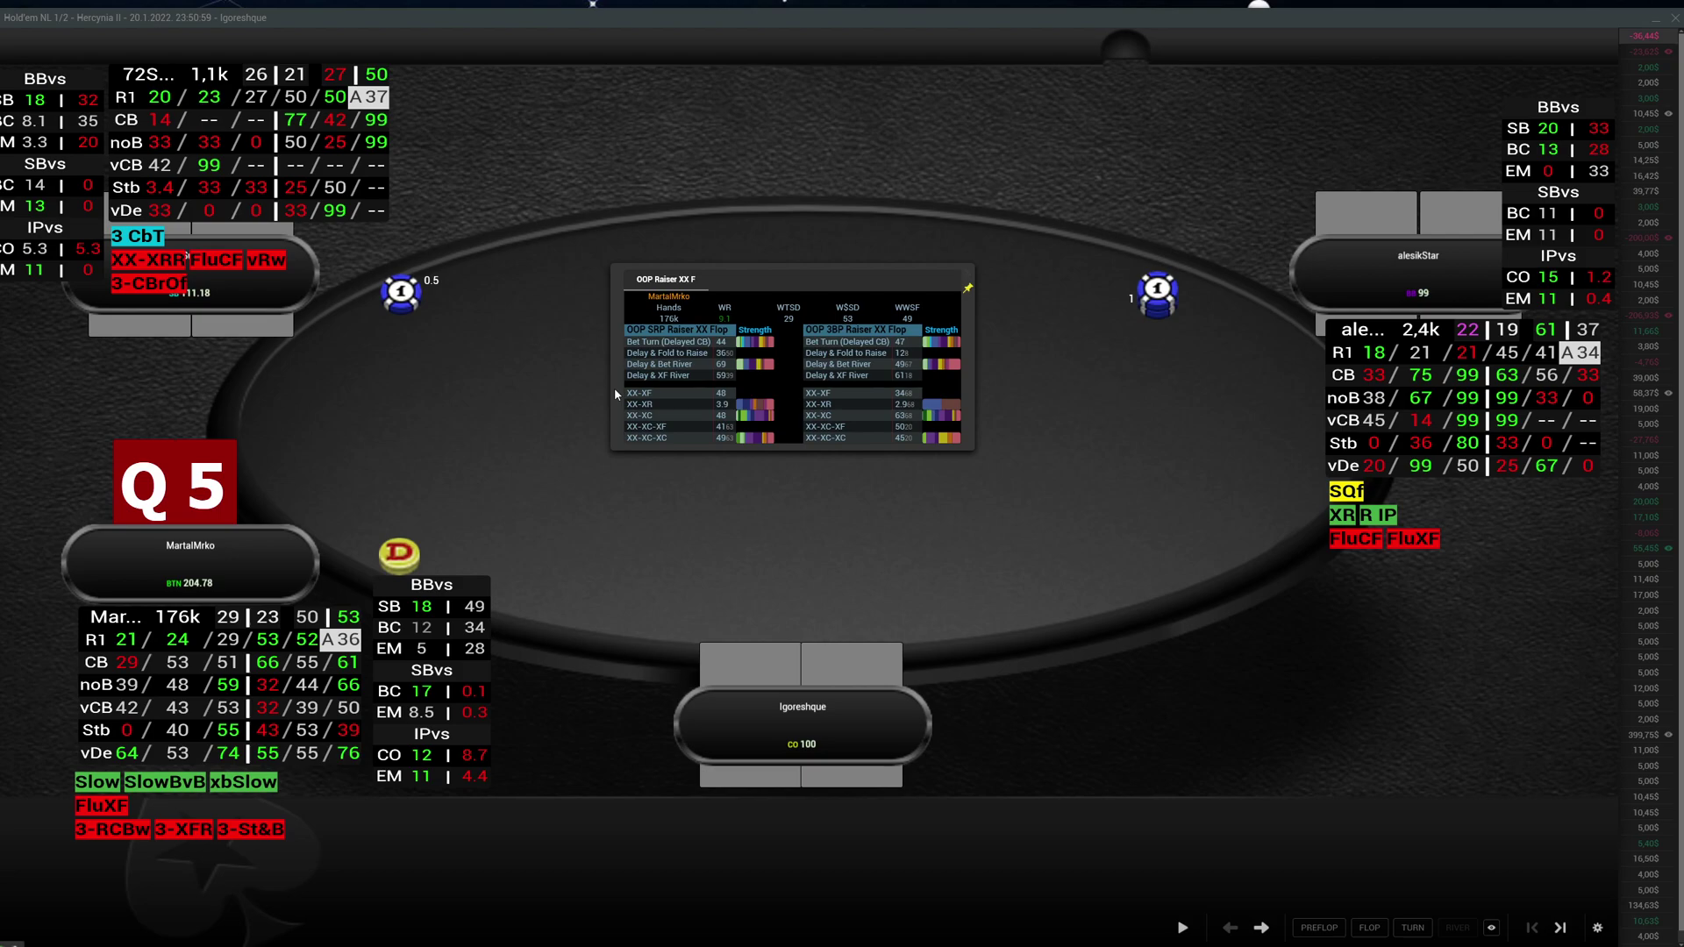
click(290, 616)
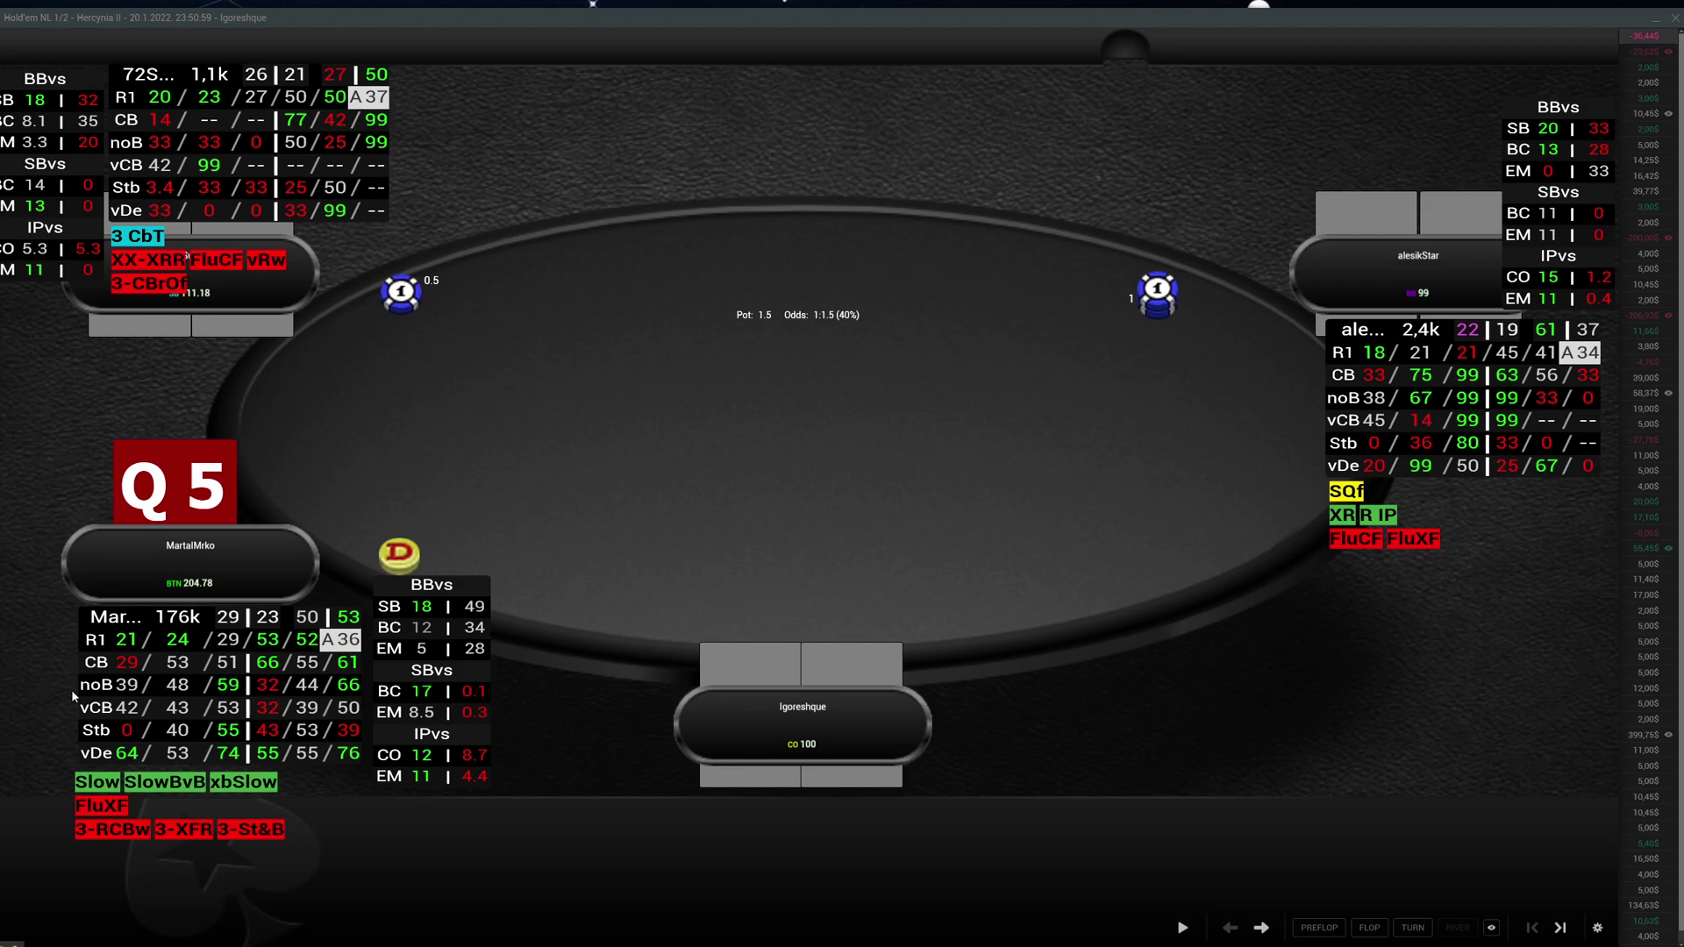
Open the villain's IP Raiser XX F breakdown and move it to the table centre
click(258, 687)
click(253, 693)
mouse_move(278, 699)
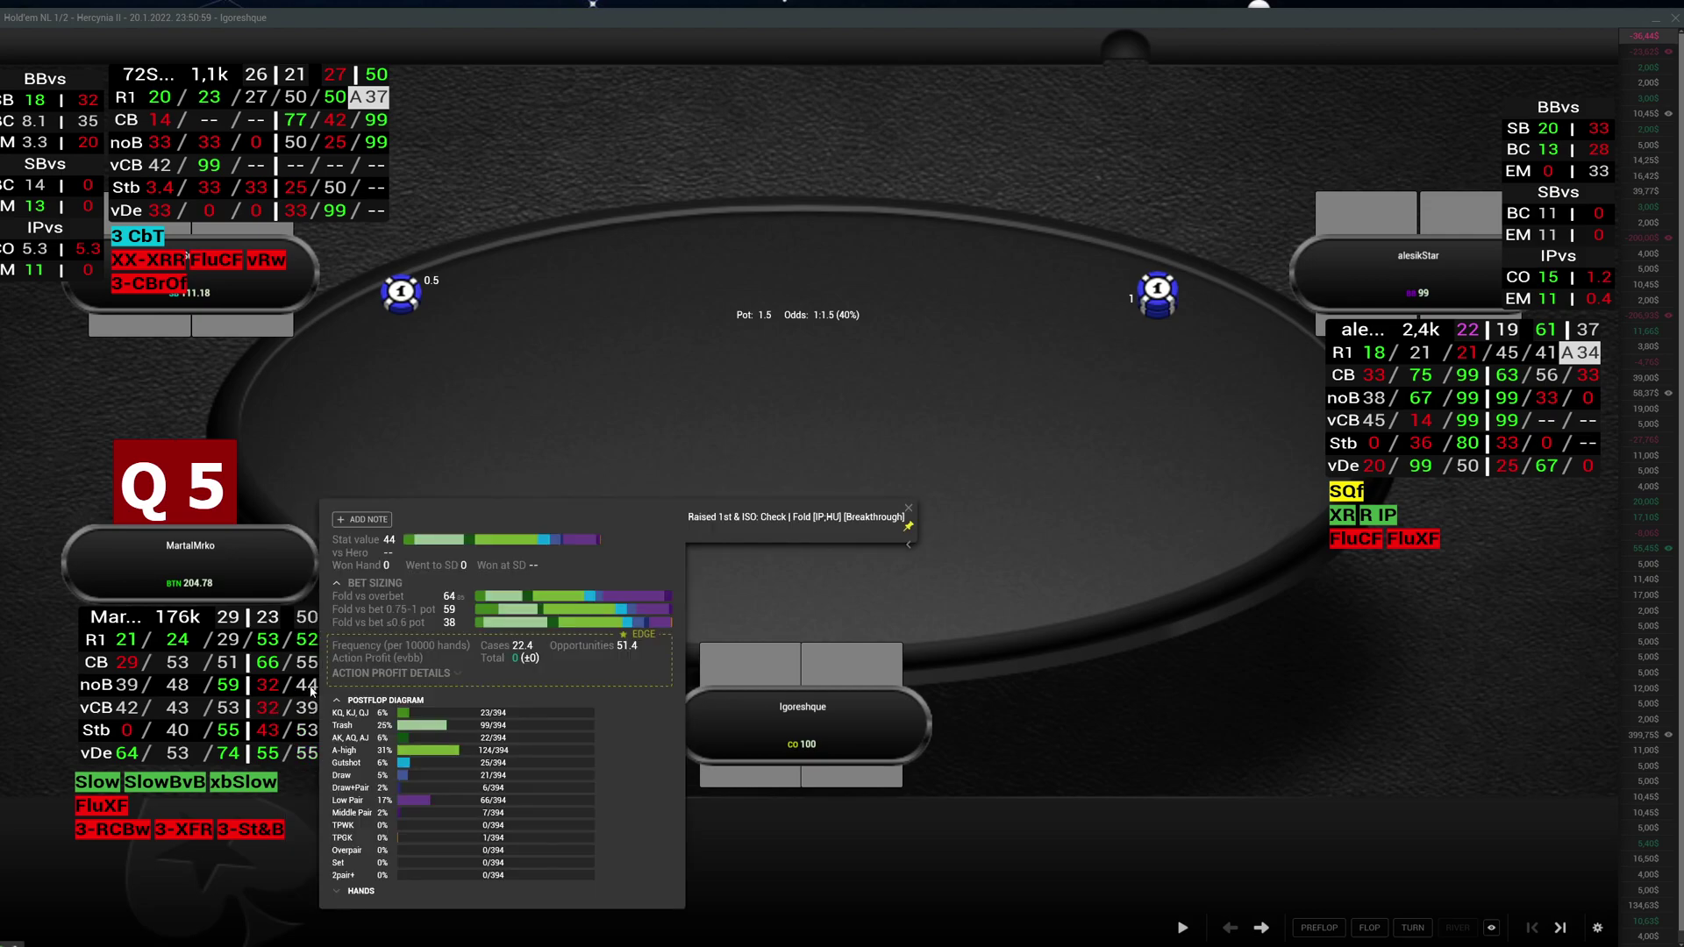
drag(440, 721, 781, 308)
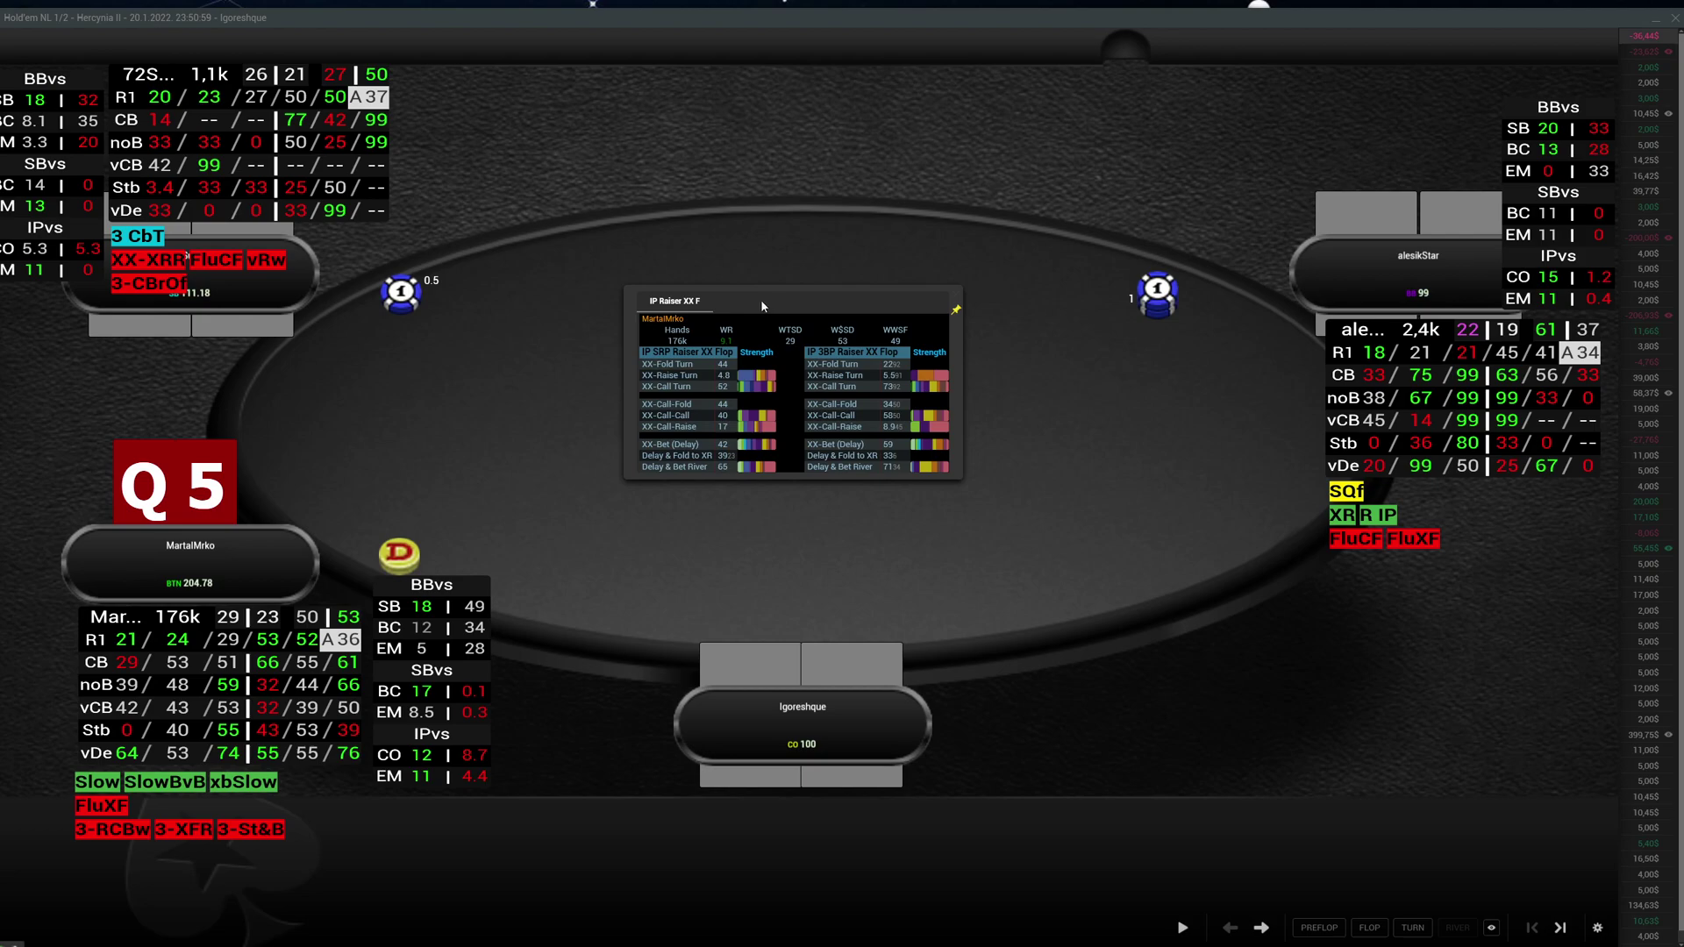
Dismiss the IP Raiser XX F breakdown, then open and close villain HUD stat popups, including the 66 detail card
click(750, 332)
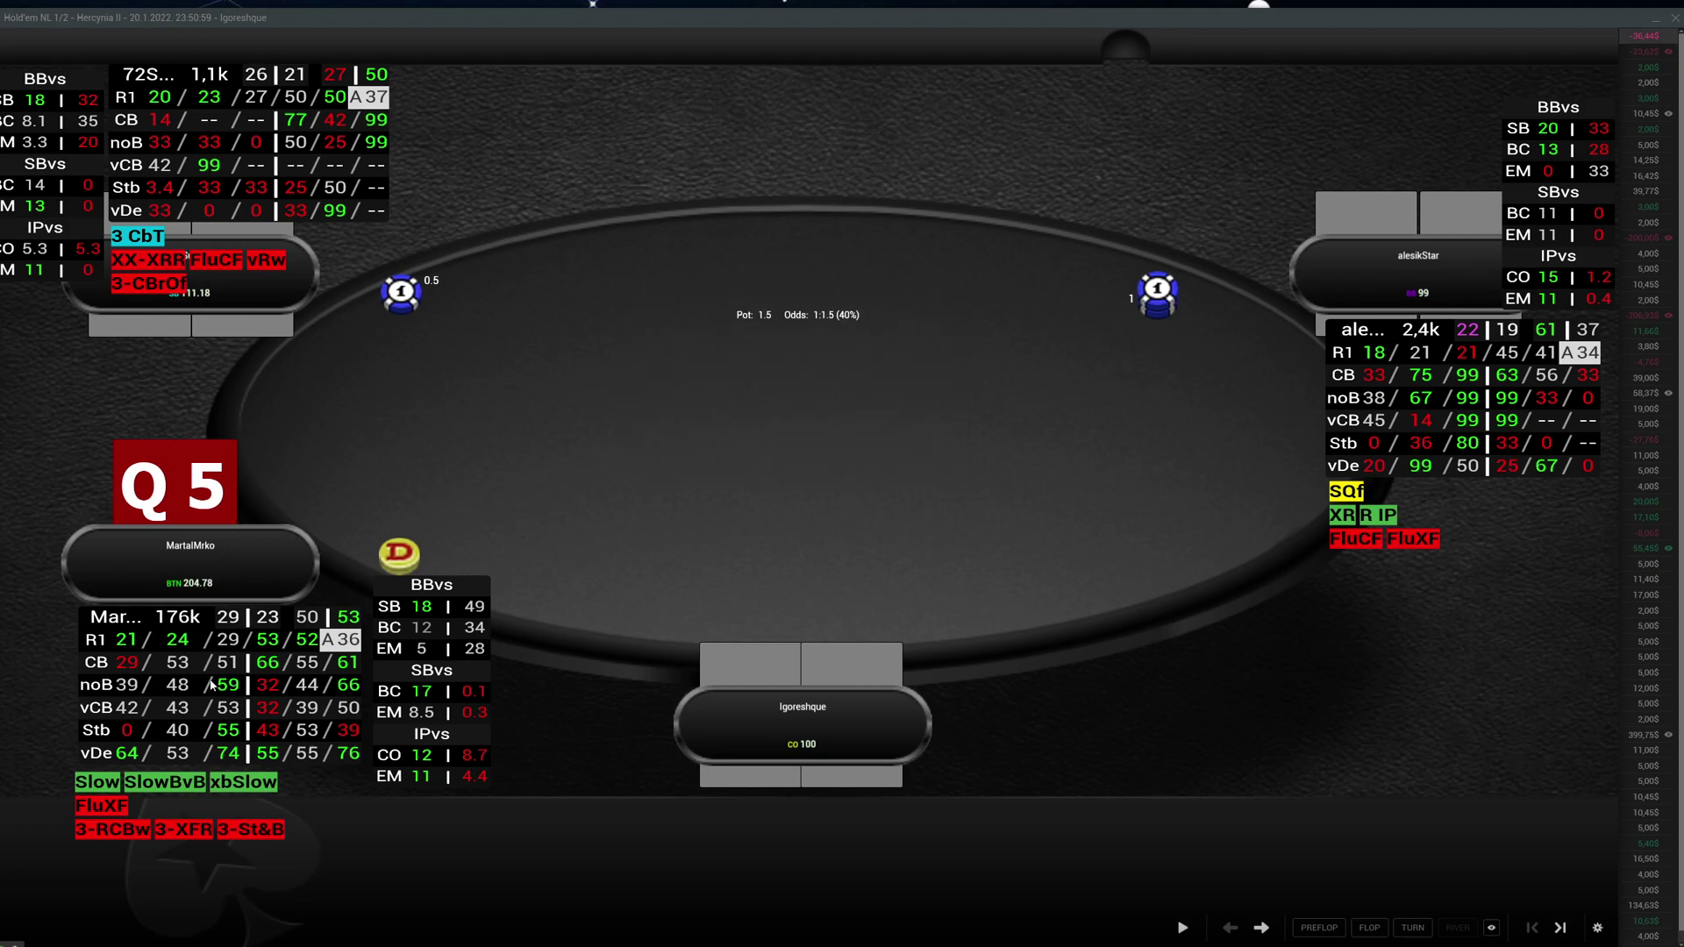
click(304, 692)
click(560, 699)
click(352, 693)
click(842, 696)
Move the villain's OOP Caller panel, then the IP Caller (SRP) panel, to the table centre
mouse_move(128, 712)
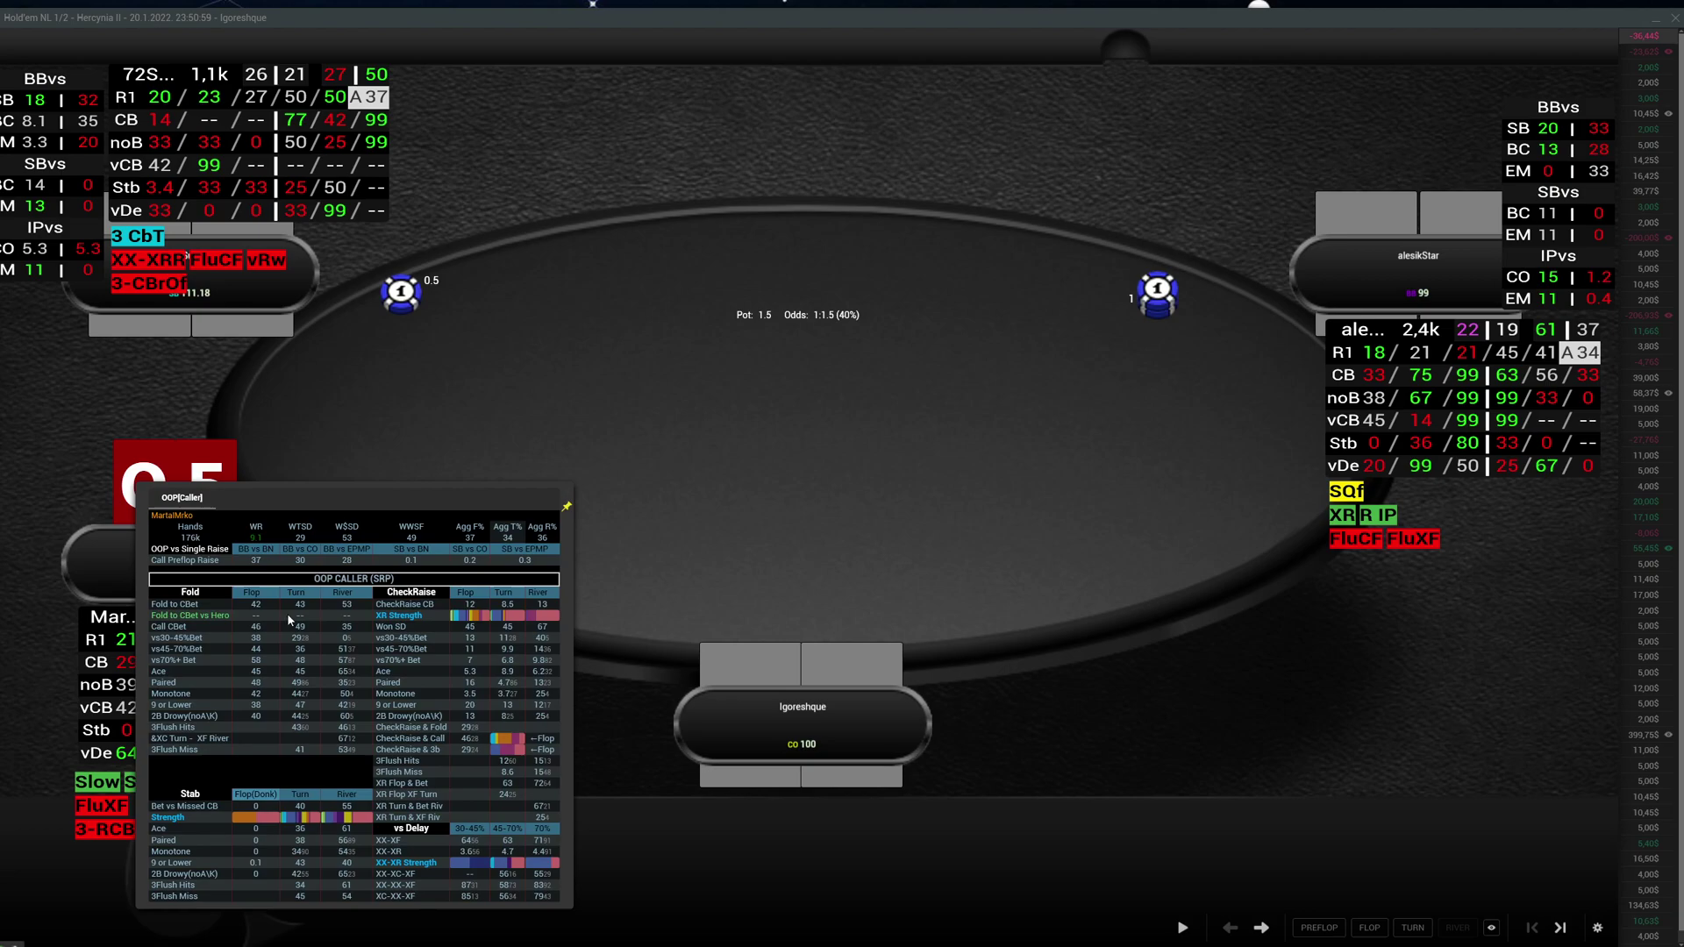
drag(355, 498, 779, 267)
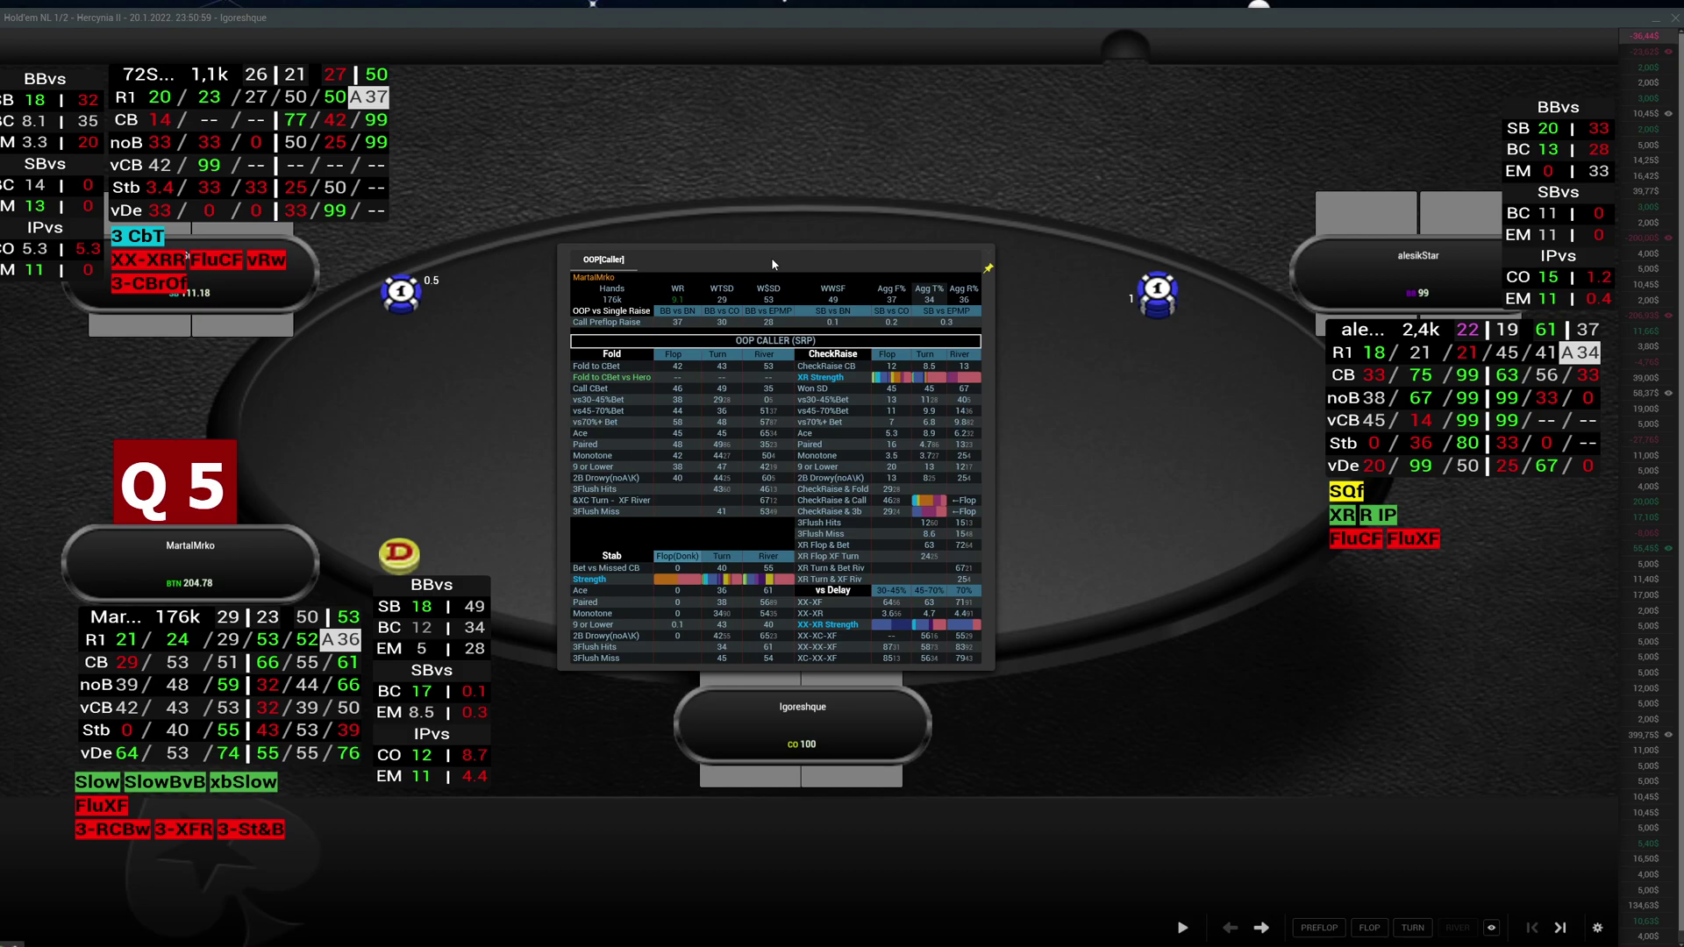
click(605, 551)
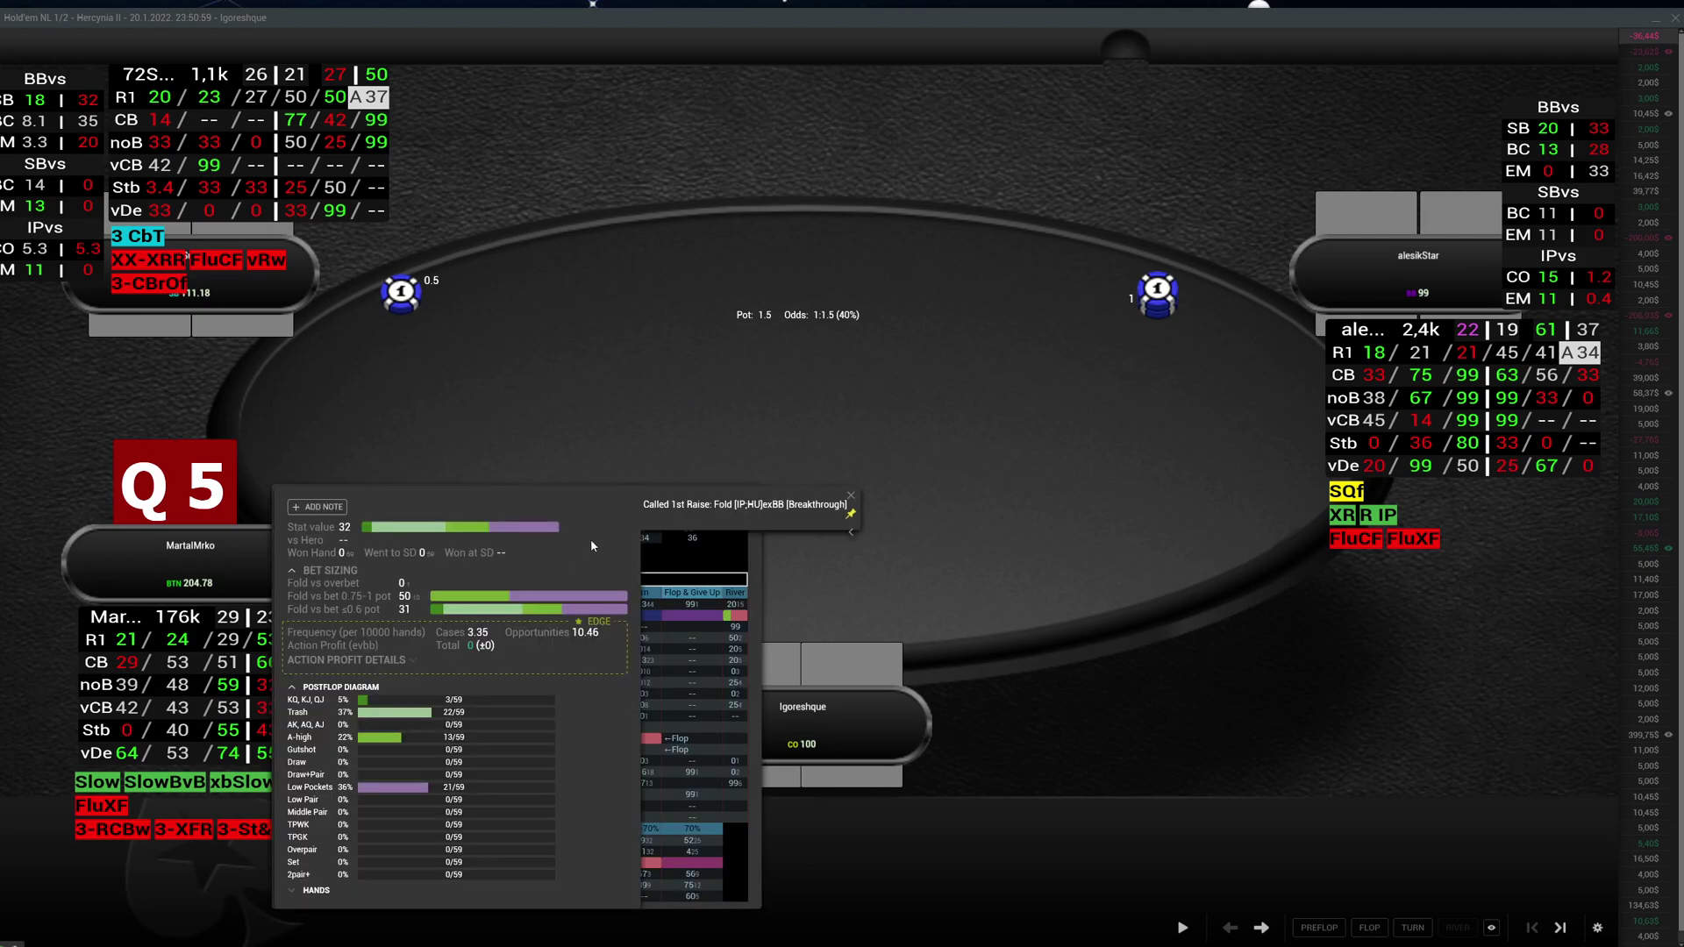
drag(589, 493, 815, 245)
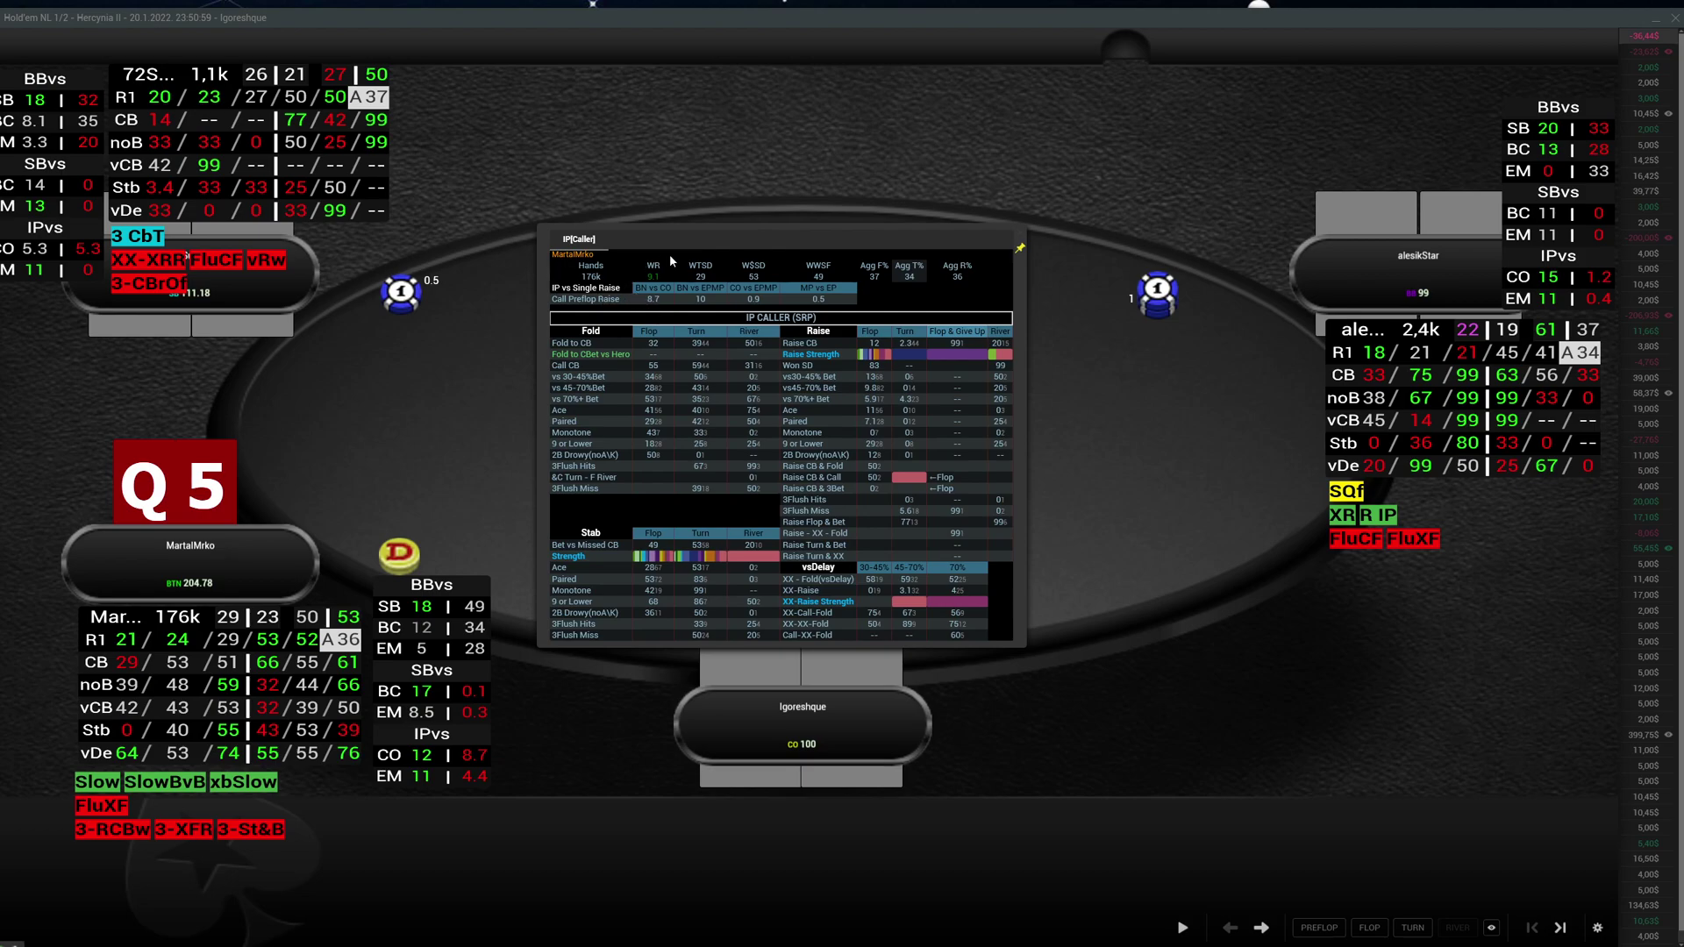
Dismiss the IP Caller (SRP) panel by clicking outside it
click(693, 489)
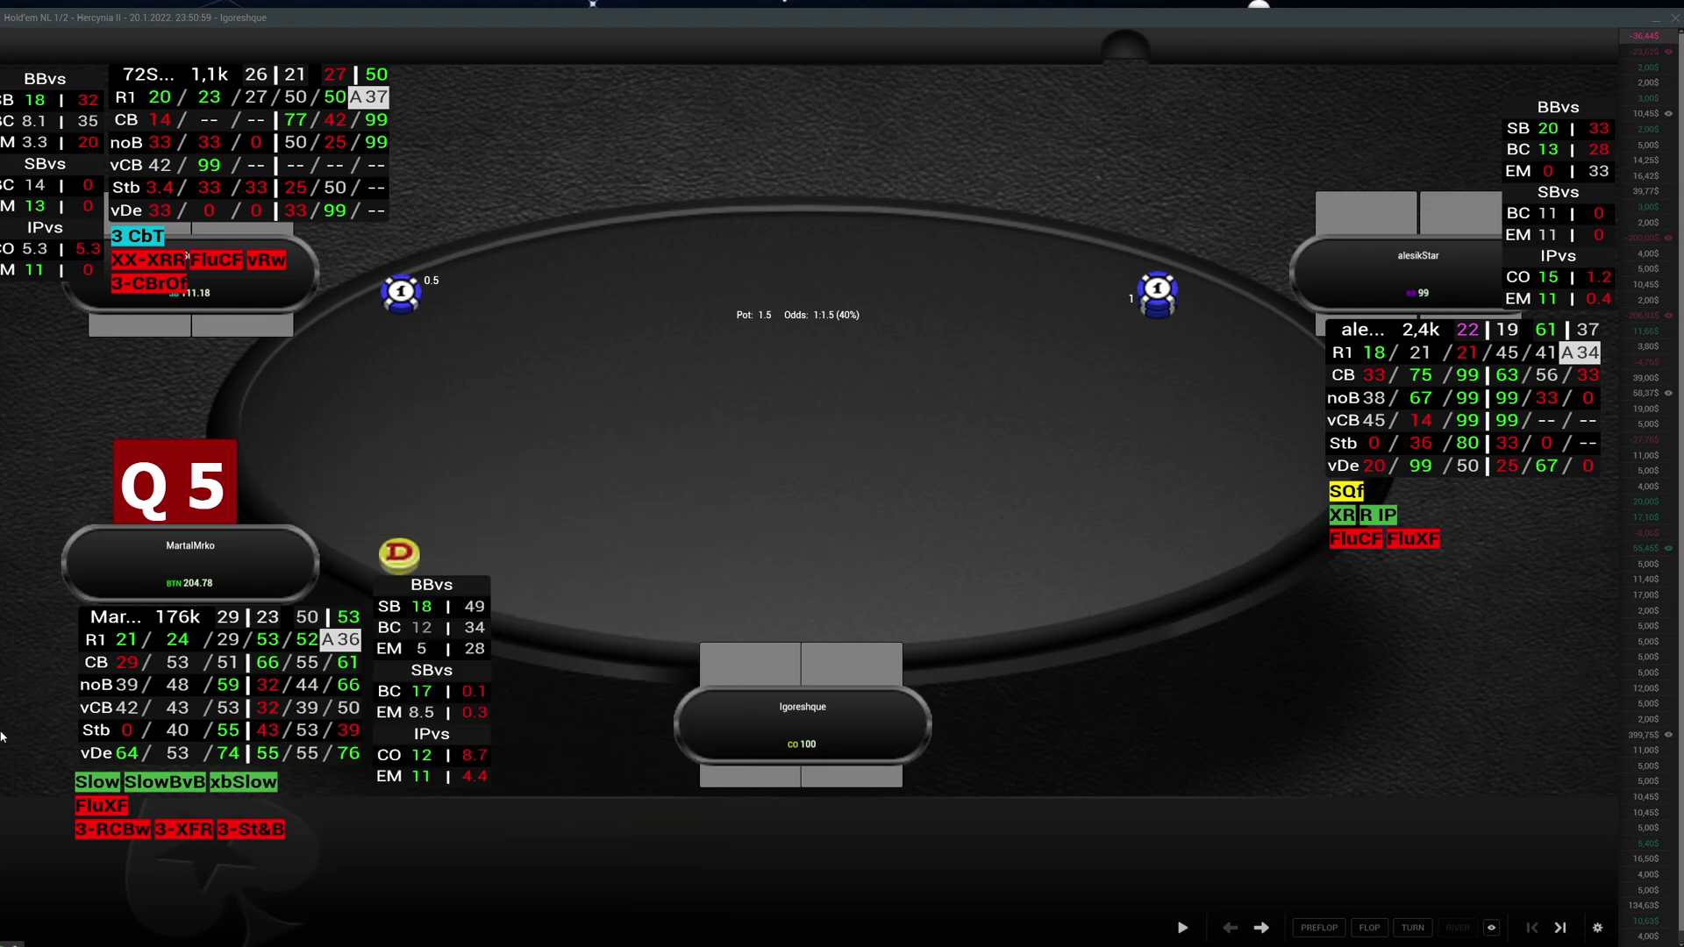
Bring up the Donk popup from the villain's vDe stat and drag it to the table centre
mouse_move(127, 741)
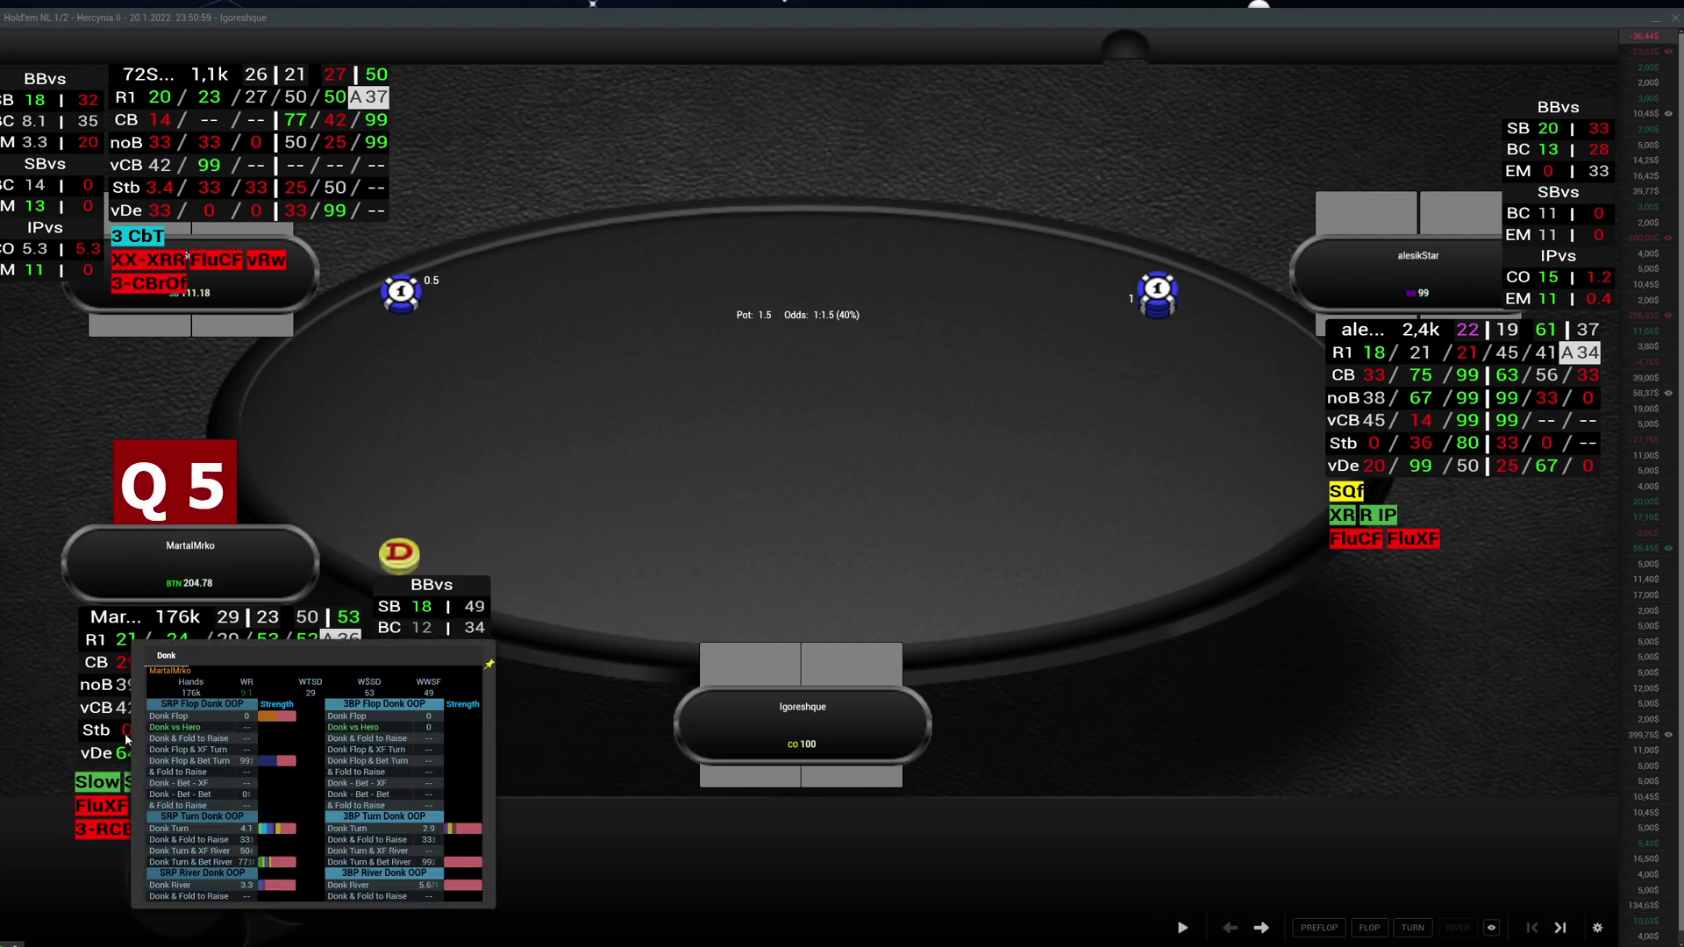
drag(310, 658, 779, 290)
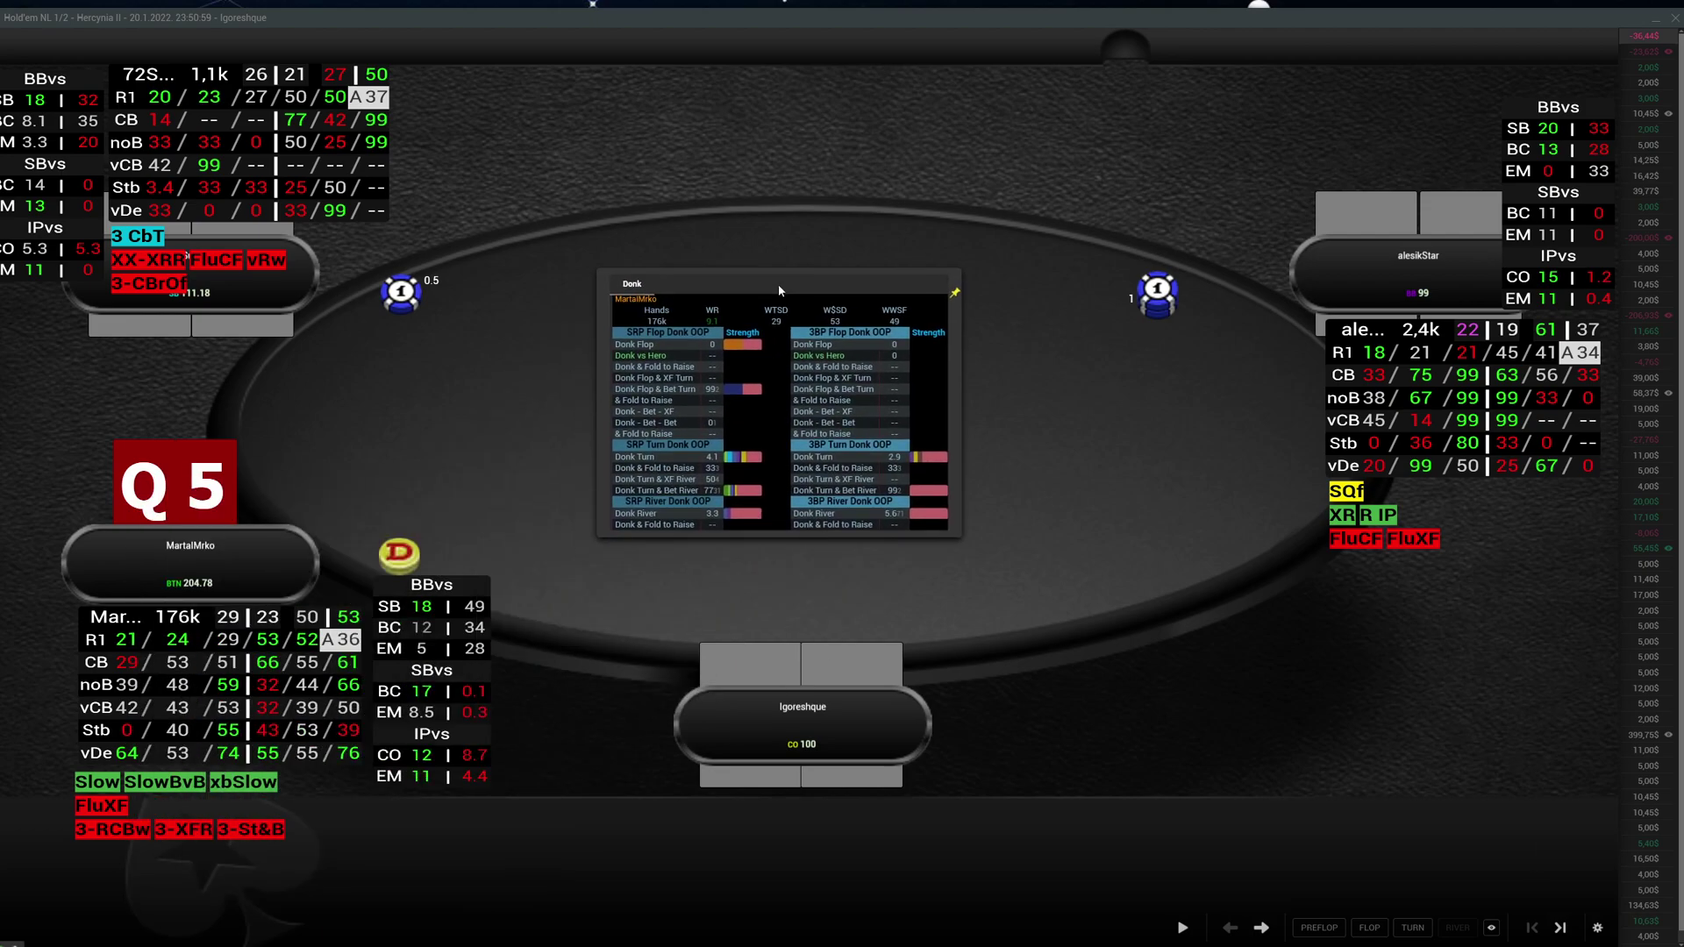